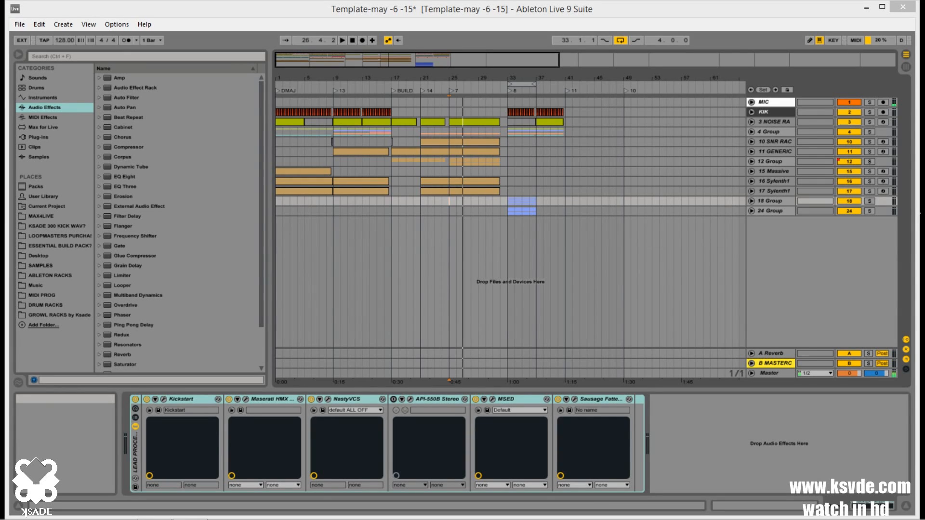
Step: Insert 8 bars of silence at bar 33 of the arrangement and another 16 bars at bar 41
left_click(449, 117)
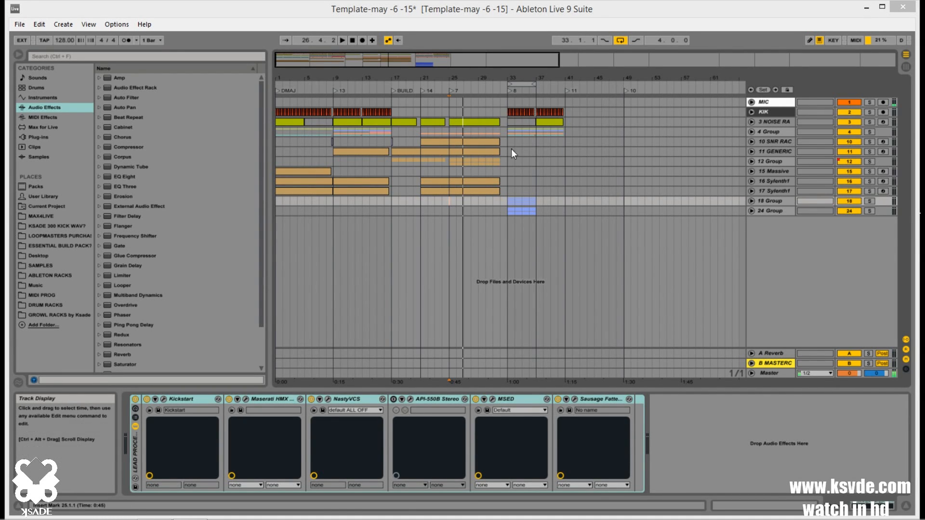
left_click_drag(508, 151, 568, 150)
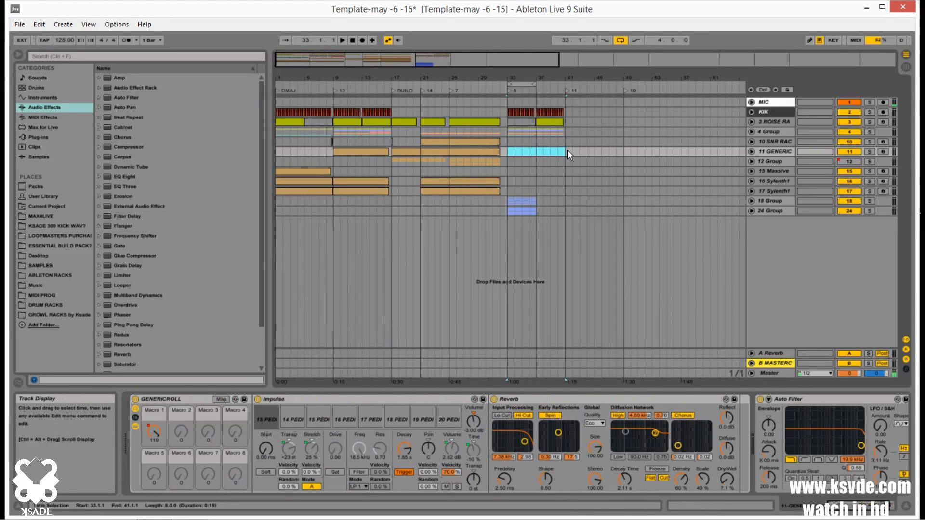
key("ctrl+i")
left_click_drag(567, 150, 681, 155)
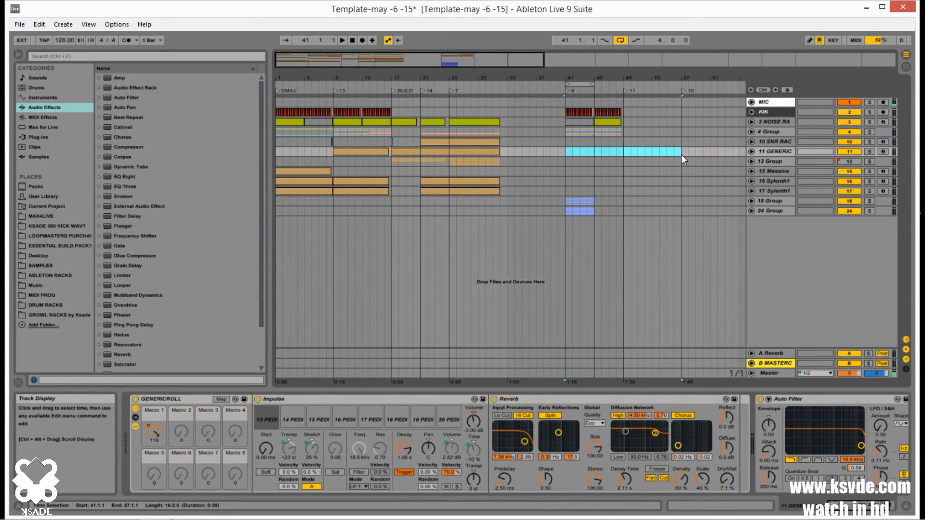
key("ctrl+i")
Step: Add a locator to the arrangement at bar 33
left_click(587, 201)
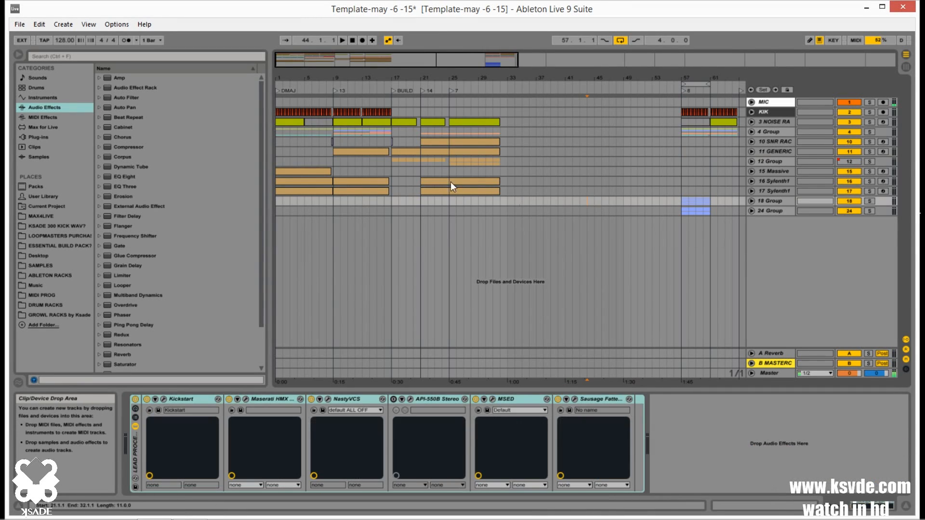
left_click(507, 112)
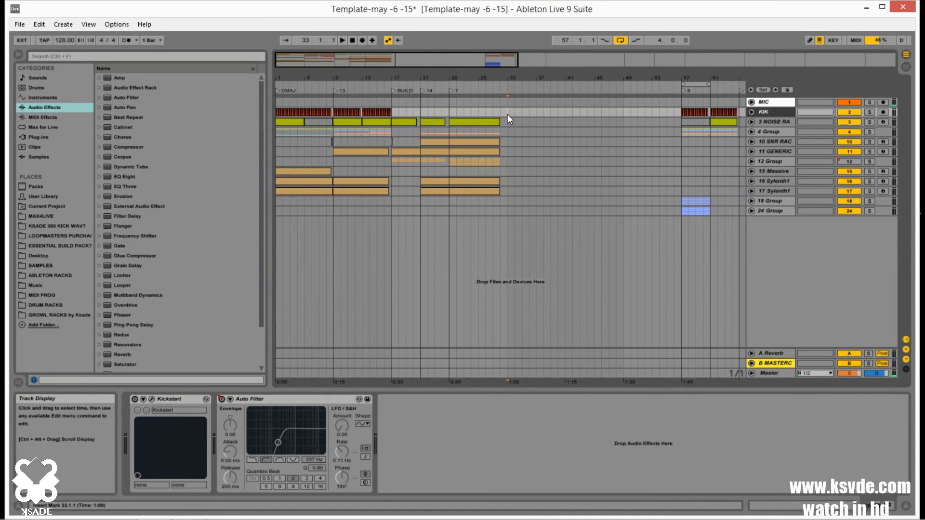
left_click(765, 90)
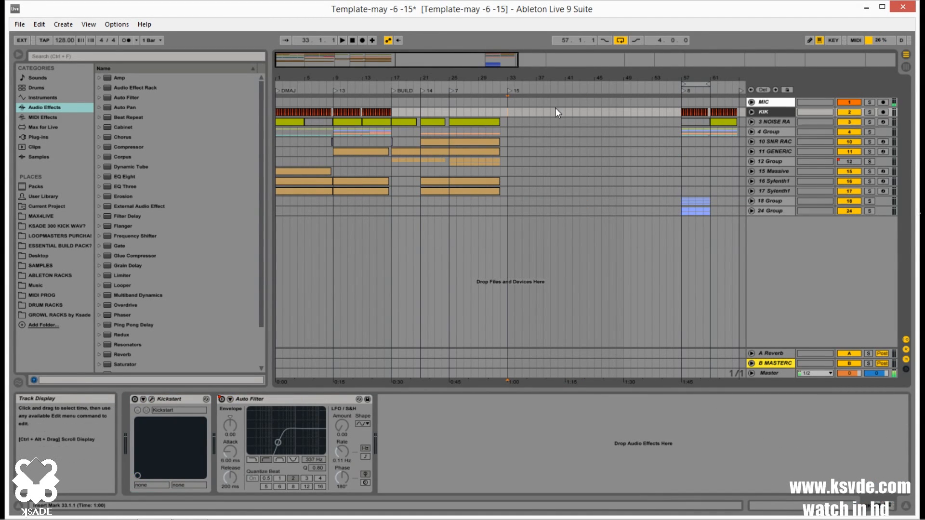
Step: Insert a new MIDI track below the last group track, 24 Group
left_click_drag(425, 61, 407, 63)
right_click(778, 246)
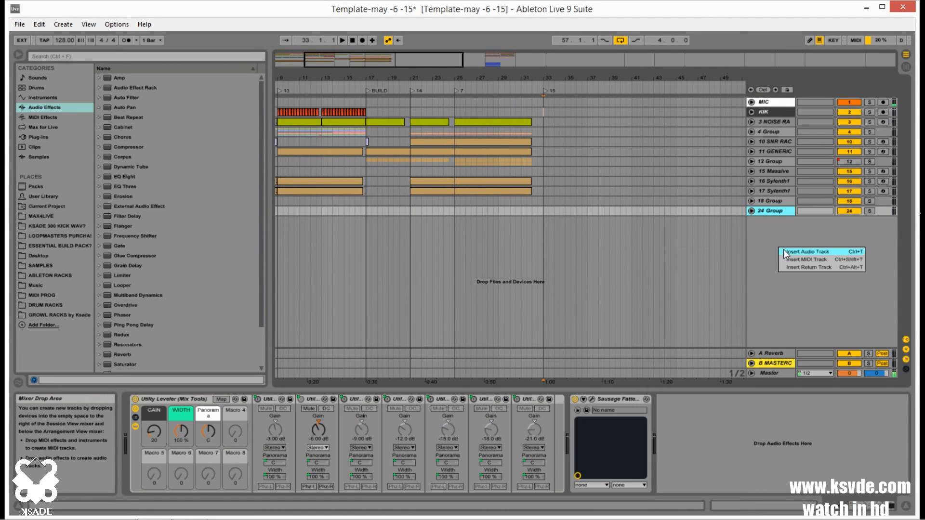
left_click(791, 259)
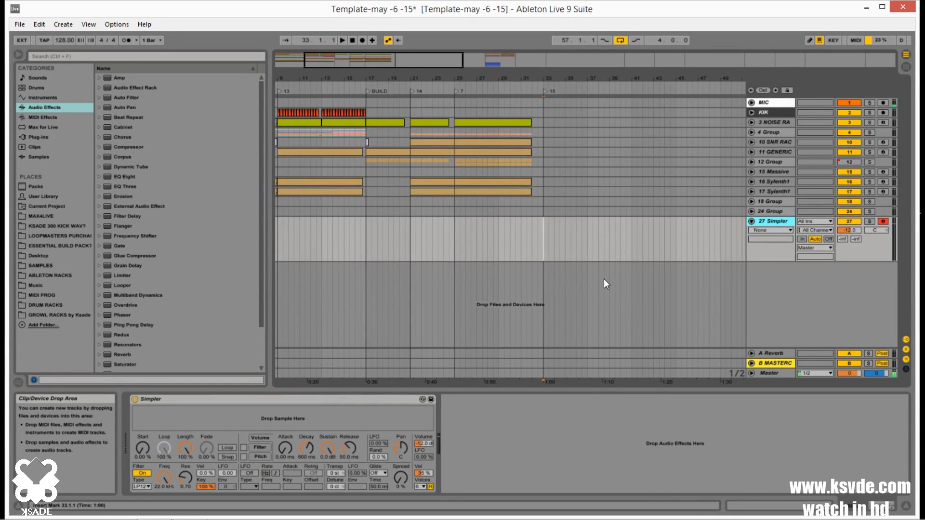
Step: Play the arrangement from bar 25 with the MIC track turned off
left_click(455, 237)
left_click(845, 102)
key("space")
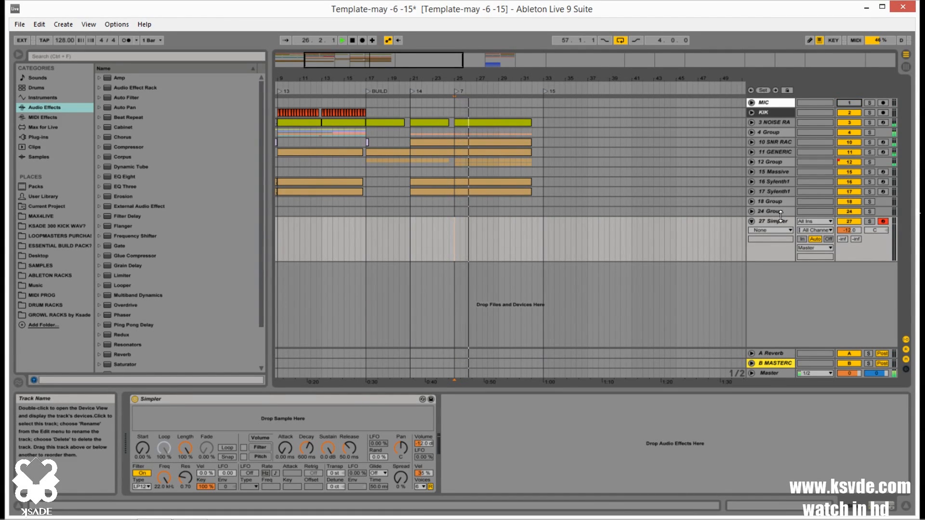
Step: Swap the Simpler on the new MIDI track for the Massive plug-in and close its window
left_click(422, 400)
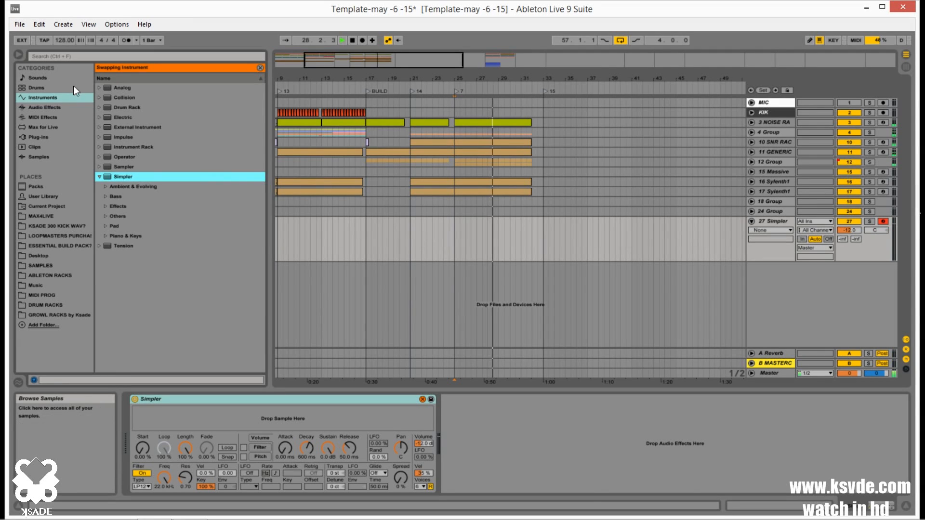
left_click(43, 138)
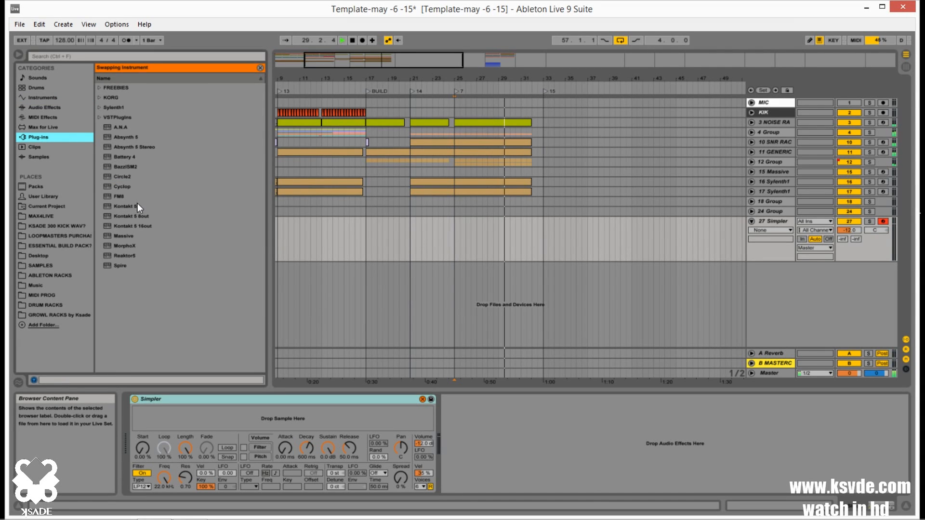
double_click(137, 238)
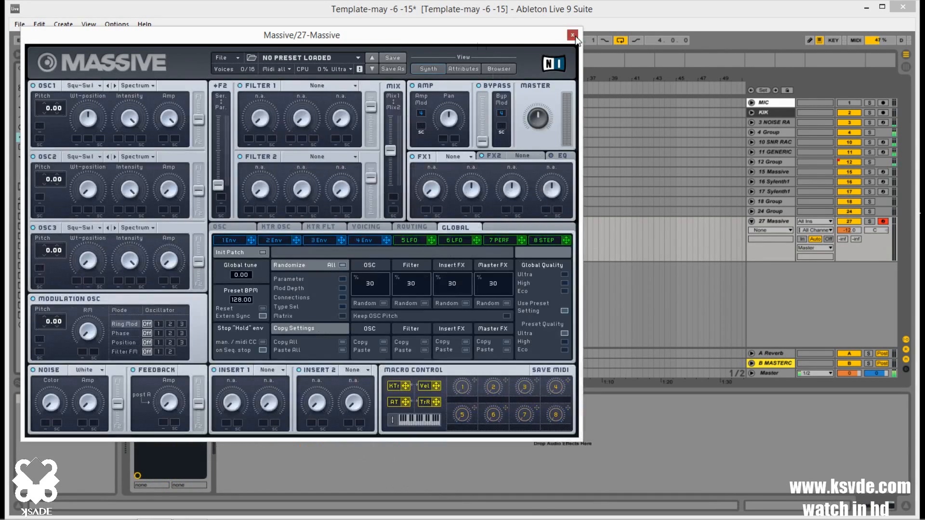
left_click(572, 34)
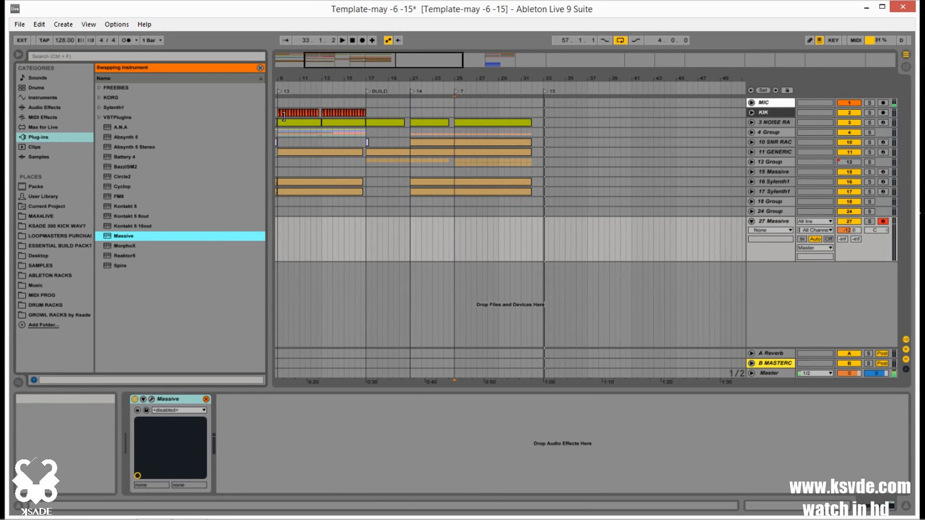
Step: Copy bars 9 to 17 of the tracks from MIC through 4 Group and paste them at bar 33
left_click_drag(311, 78, 359, 80)
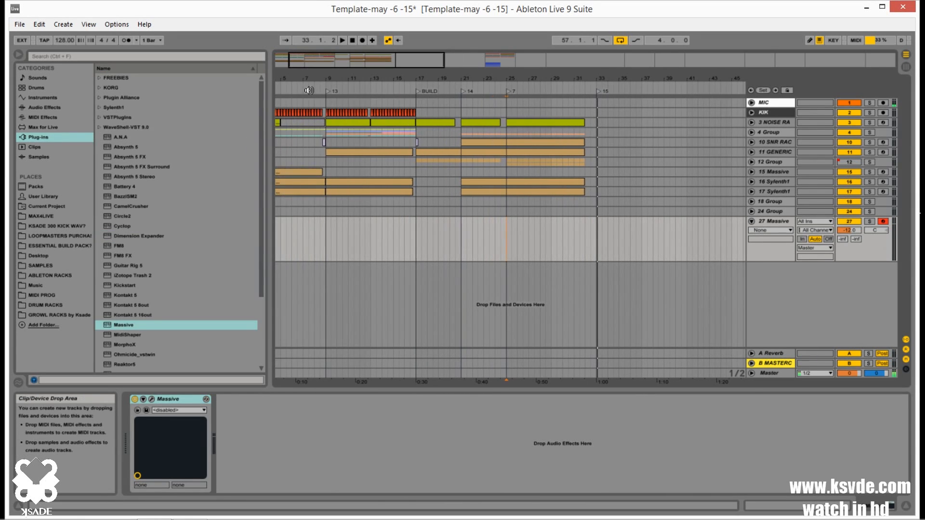
left_click_drag(415, 108, 327, 132)
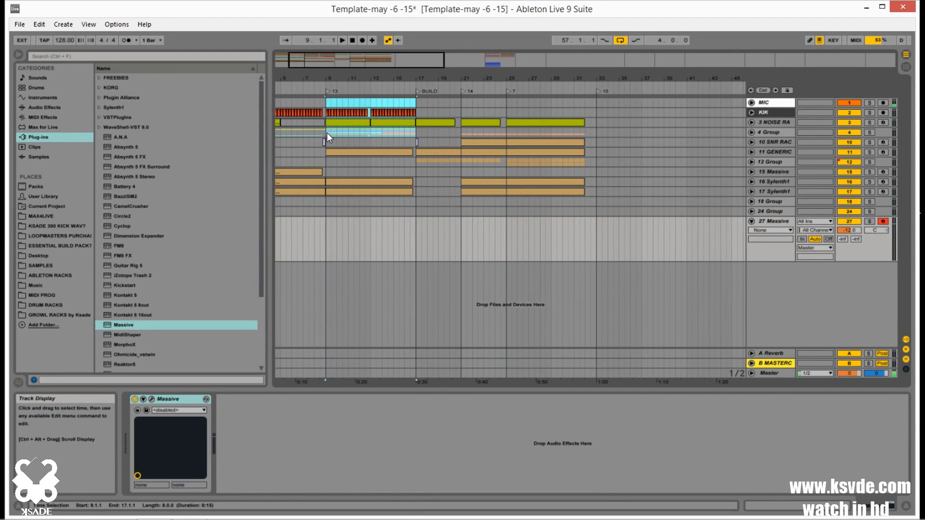
left_click(597, 110)
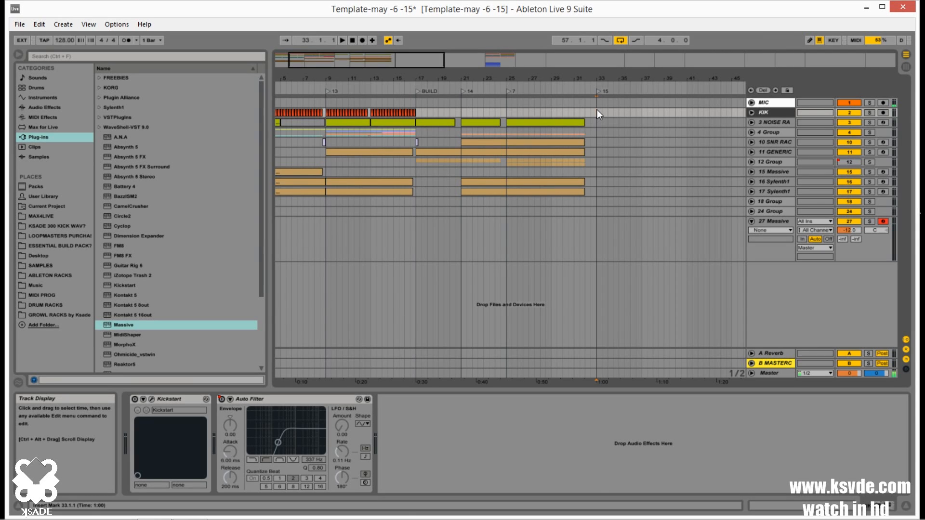
key("ctrl+v")
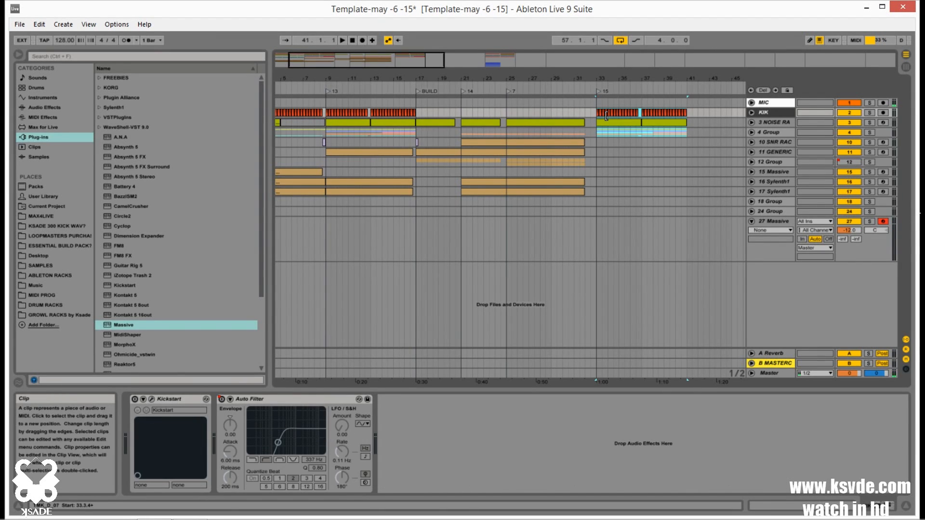
Step: Expand 4 Group, deactivate the pasted clips at bar 33 on the LOOP through CLAPS tracks, and fold the group again
left_click(751, 132)
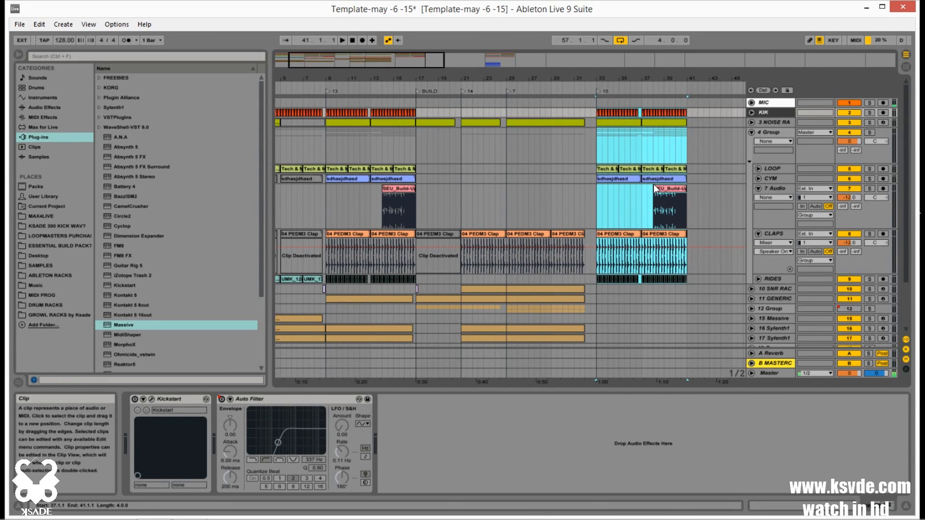
left_click(668, 123)
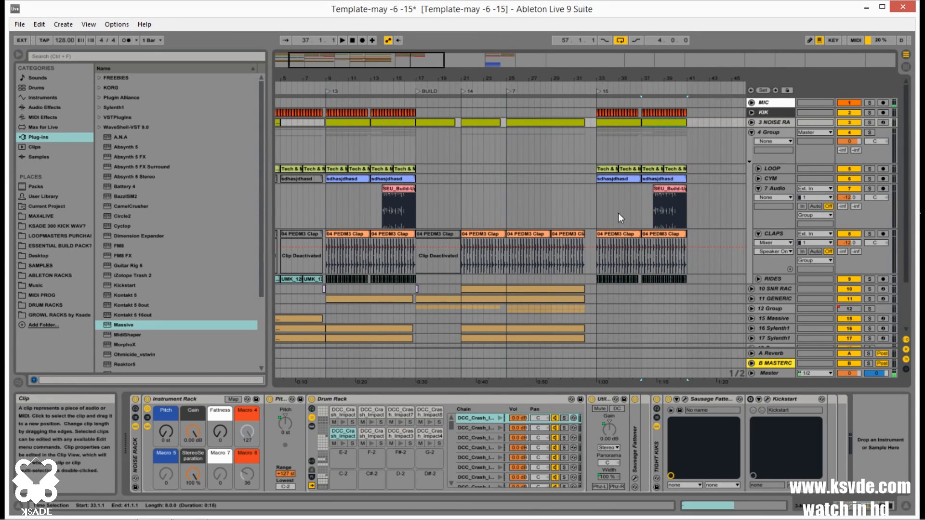
left_click(667, 235)
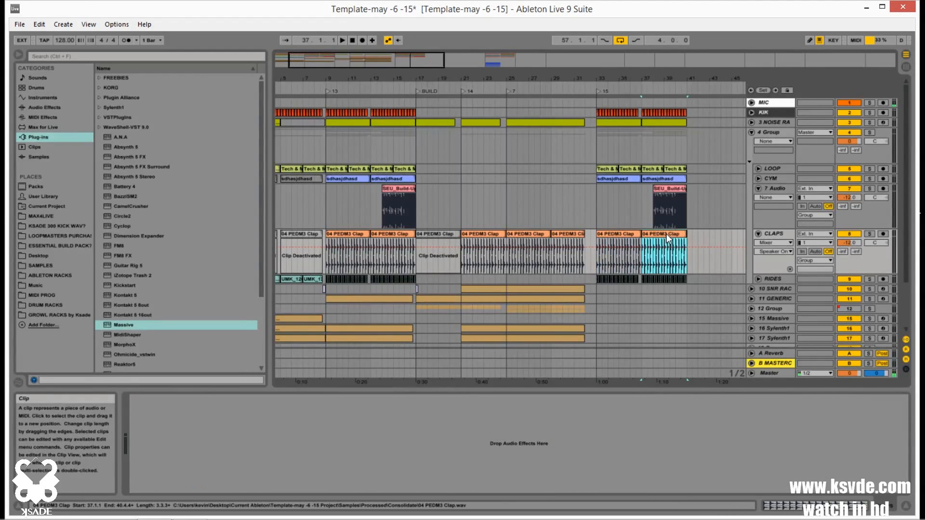
left_click(609, 168, "shift")
key("0")
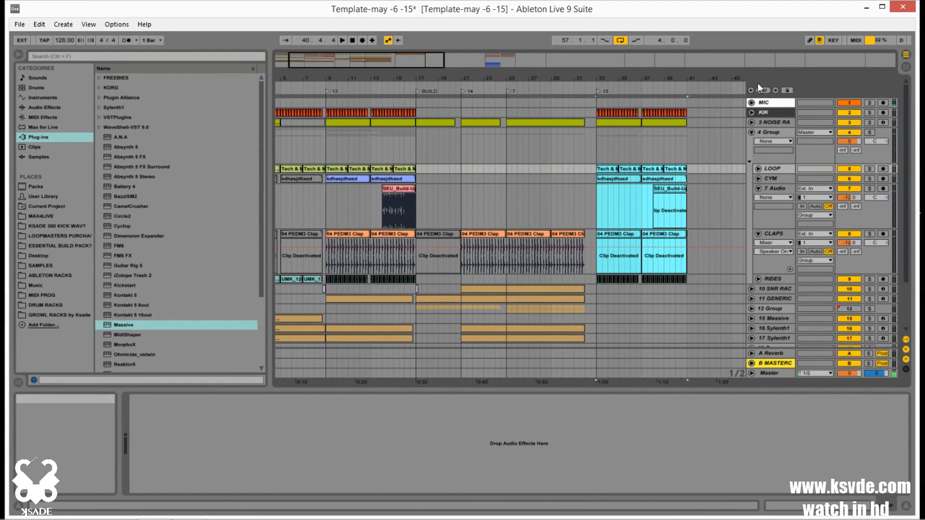
left_click(752, 133)
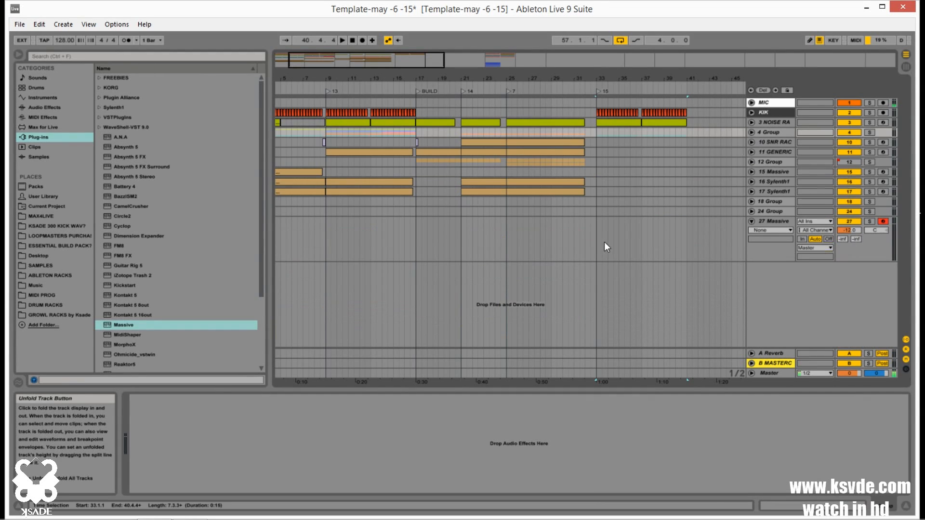
Step: Create an empty MIDI clip from bar 33 to bar 41 on the Massive track
left_click_drag(597, 225, 685, 228)
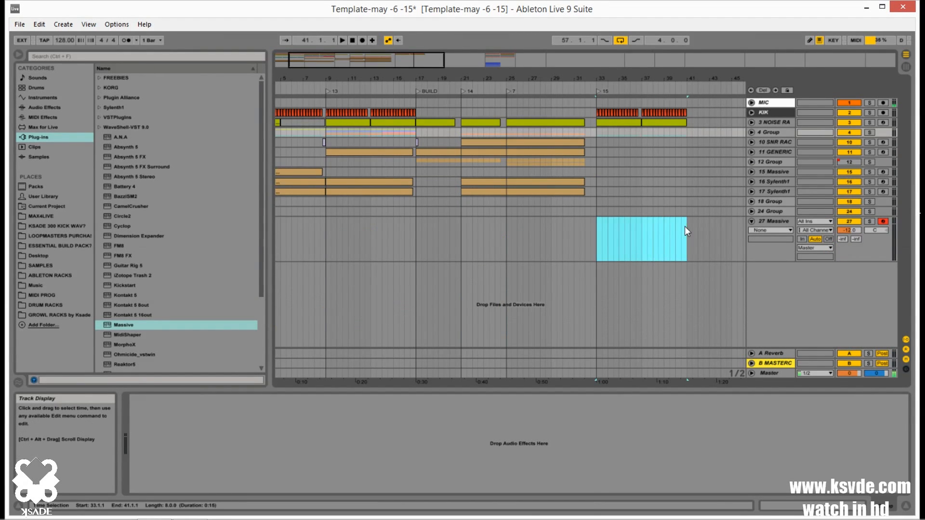
key("ctrl+shift+m")
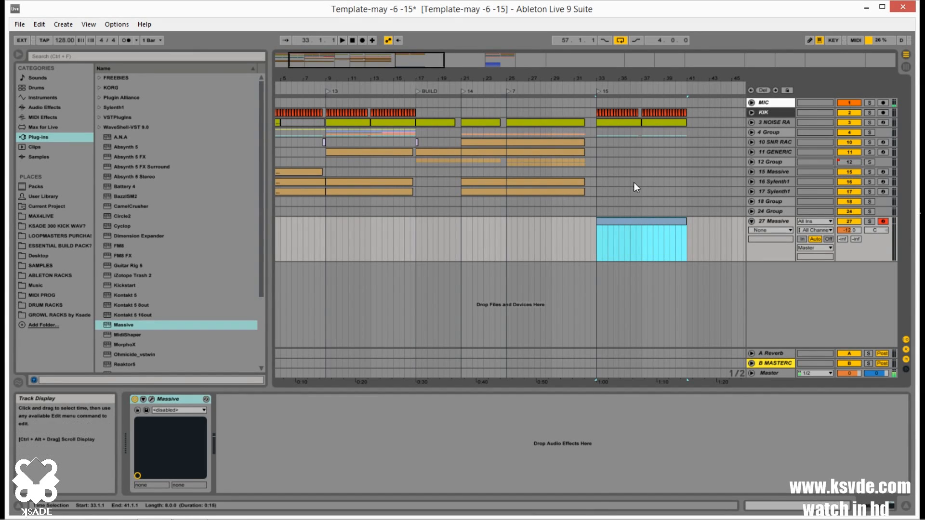
Step: Copy the PIANO clip at bar 57 onto the Massive track at bar 33, replacing the empty clip there
left_click(752, 162)
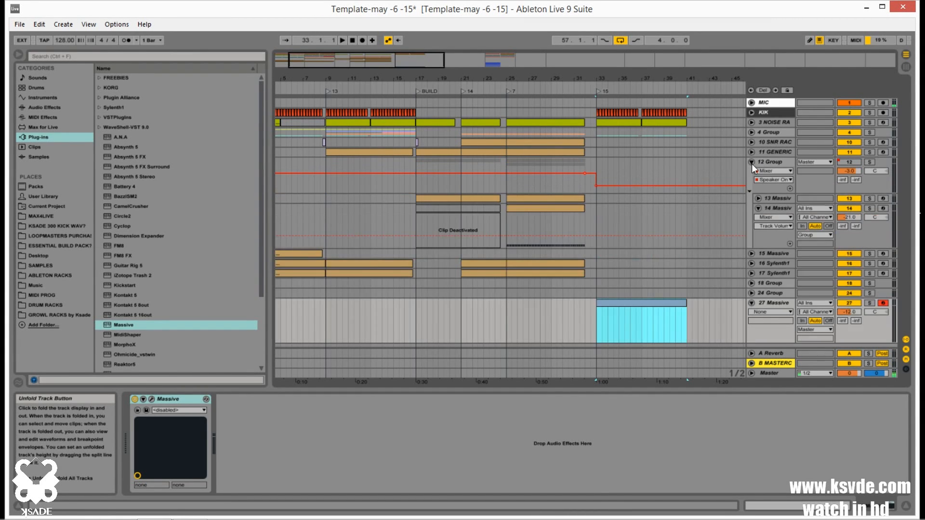
left_click_drag(509, 78, 508, 48)
left_click(751, 286)
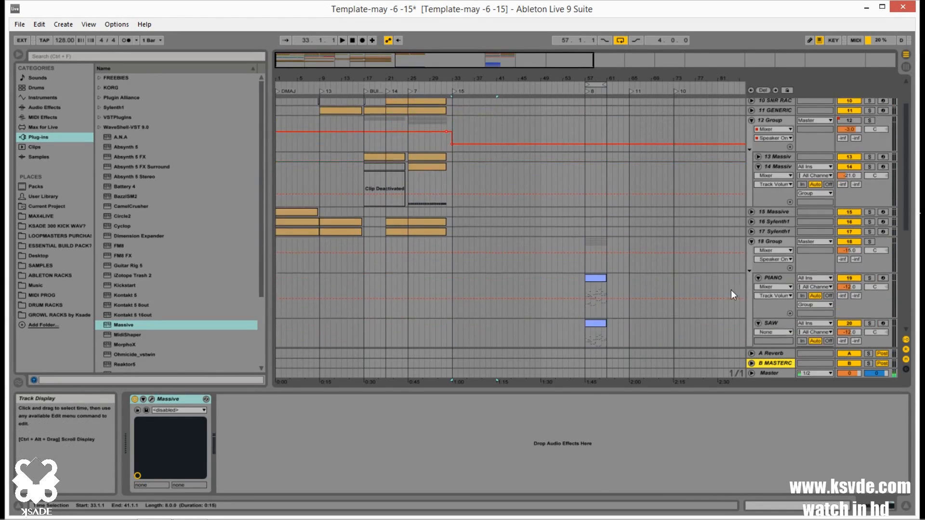
left_click(598, 173)
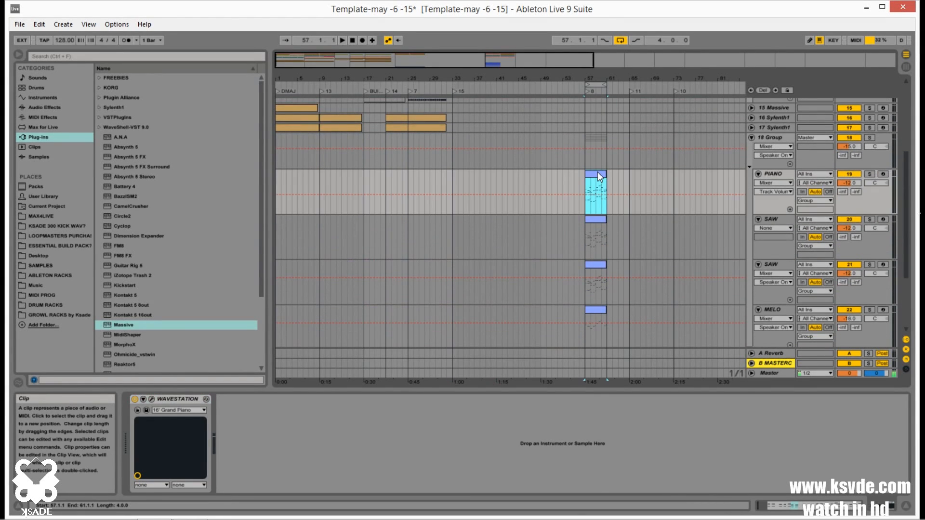
scroll(599, 183, "down", 5)
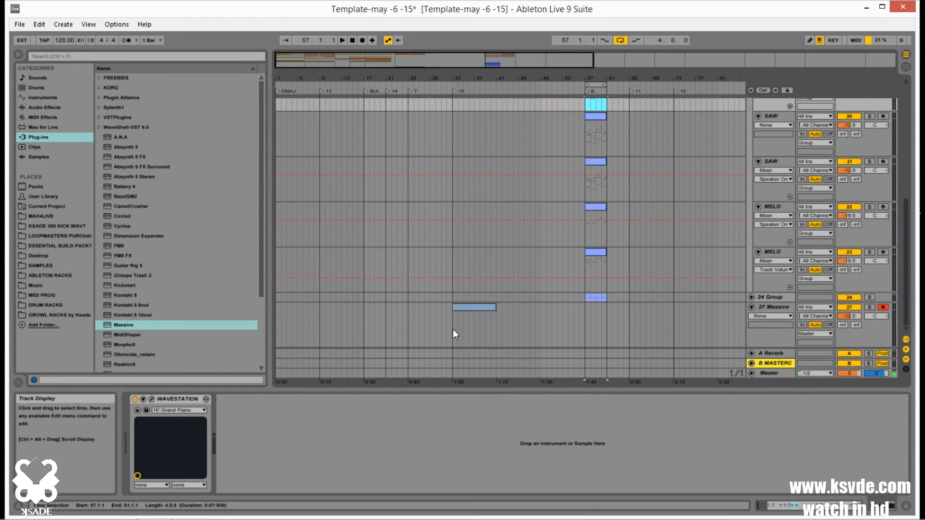
left_click(453, 328)
left_click_drag(453, 329, 488, 308)
key("Delete")
left_click(463, 309)
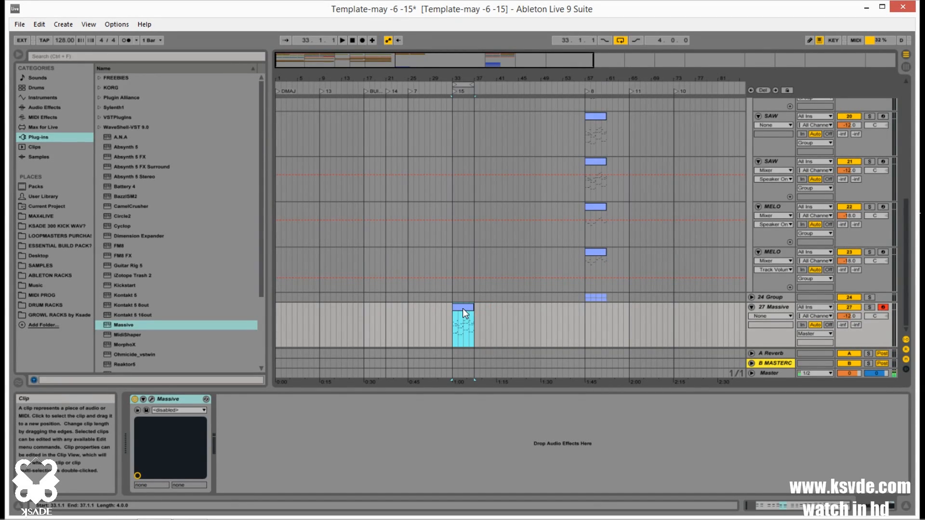
Step: Open the copied clip, turn on Fold and delete its melody notes, keeping only the scale notes before bar 1
double_click(462, 309)
left_click_drag(438, 355, 407, 407)
key("ctrl+a")
key("Delete")
left_click(325, 83)
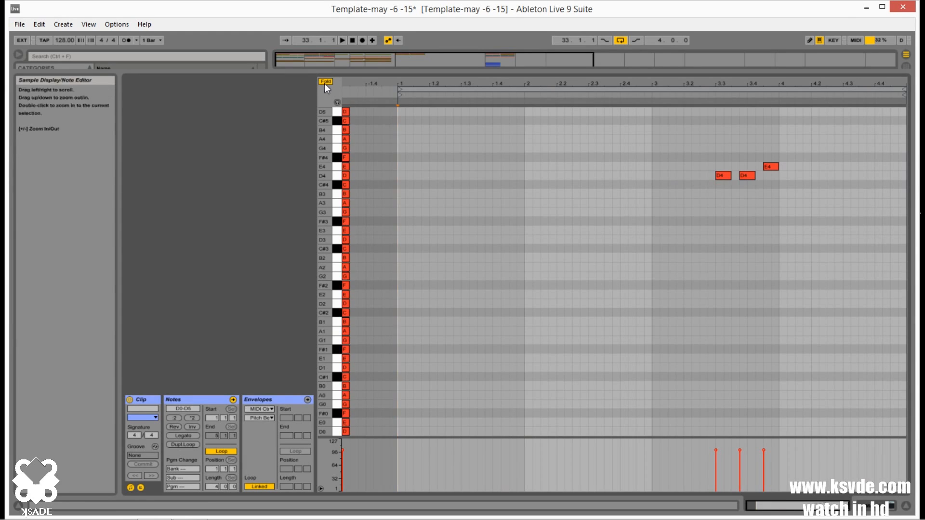
left_click_drag(676, 218, 823, 102)
key("Delete")
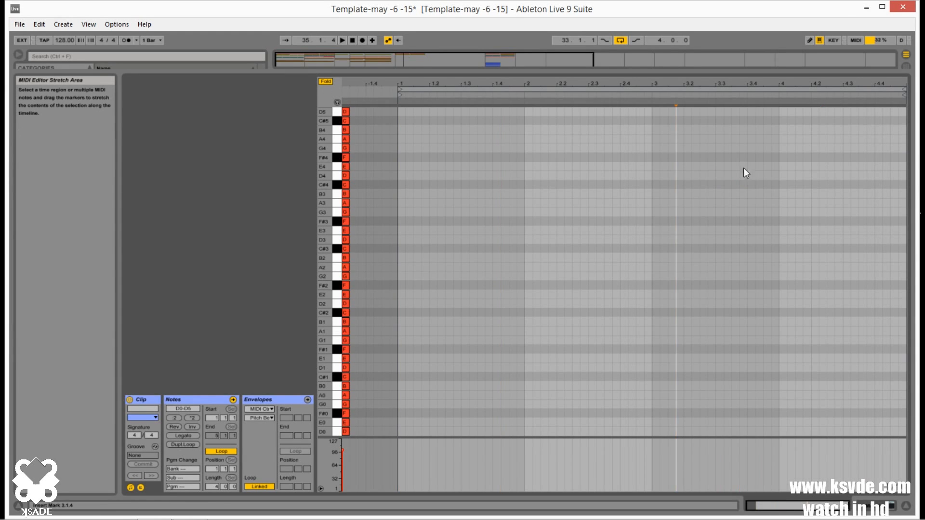
double_click(715, 224)
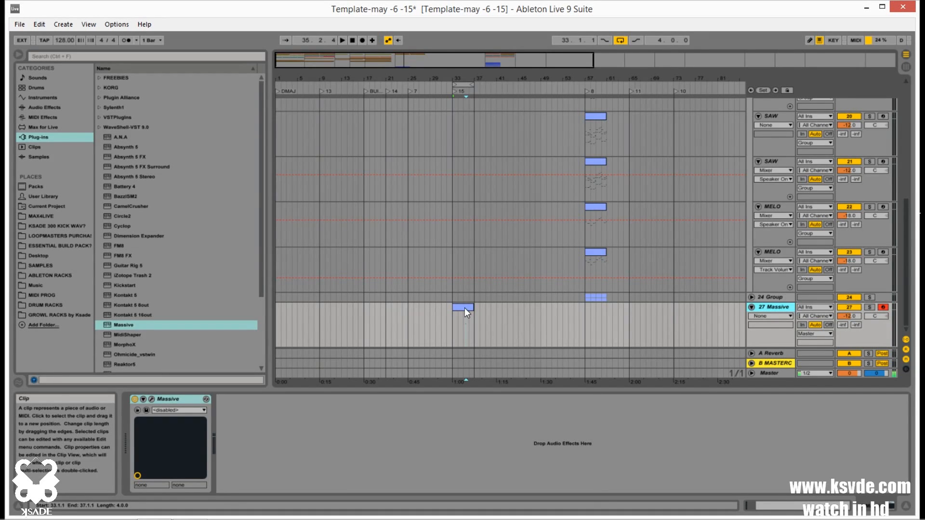
Step: Collapse 12 Group and 18 Group in the arrangement
scroll(764, 259, "up", 5)
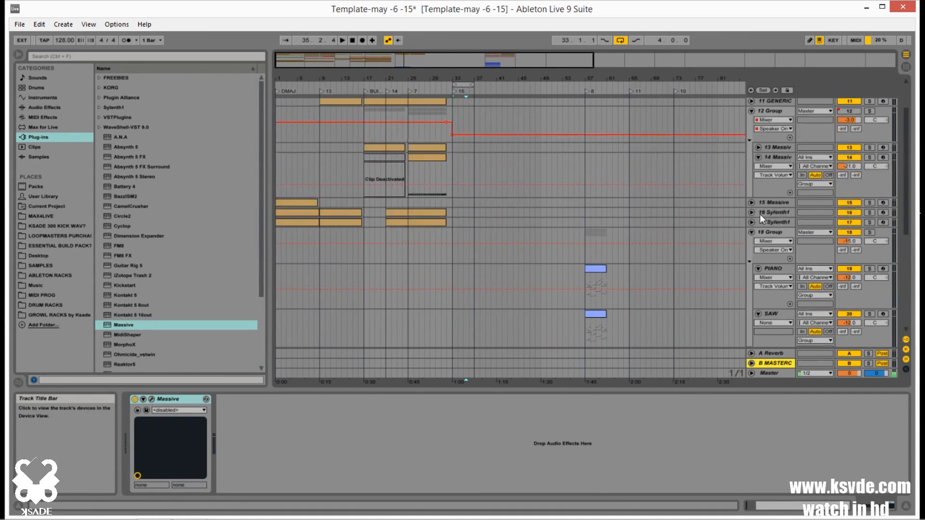
scroll(747, 120, "up", 2)
left_click(753, 162)
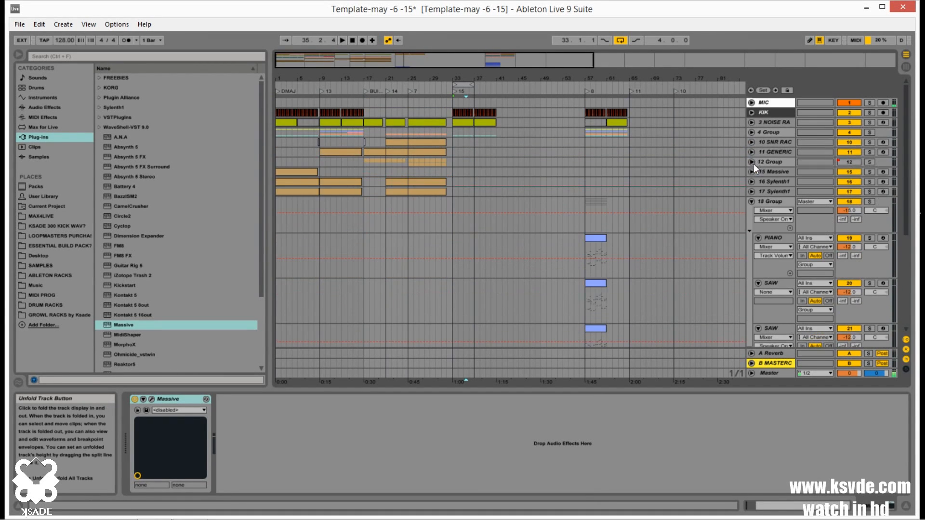
left_click(752, 201)
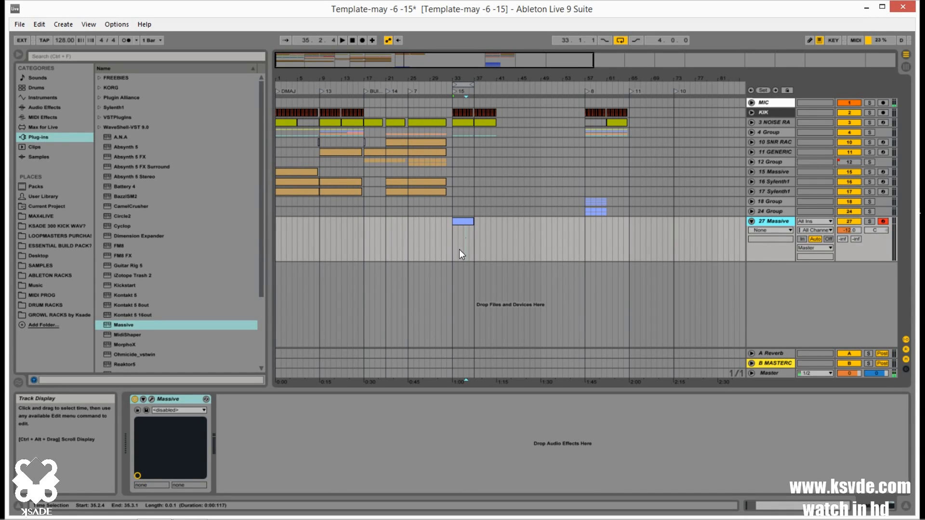
Step: Add the 01 Bass D sample from the Sample Tools by Cr2 - Melbourne Bounce pack to a new audio track, repeated across bars 33 to 37
left_click(41, 264)
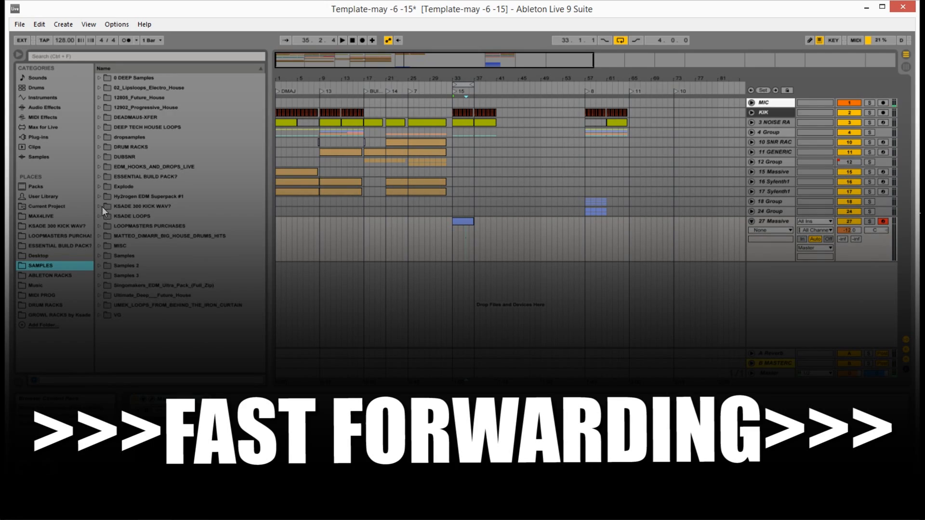
left_click(100, 226)
scroll(103, 226, "down", 3)
left_click(106, 226)
left_click(112, 236)
left_click(118, 256)
left_click(124, 296)
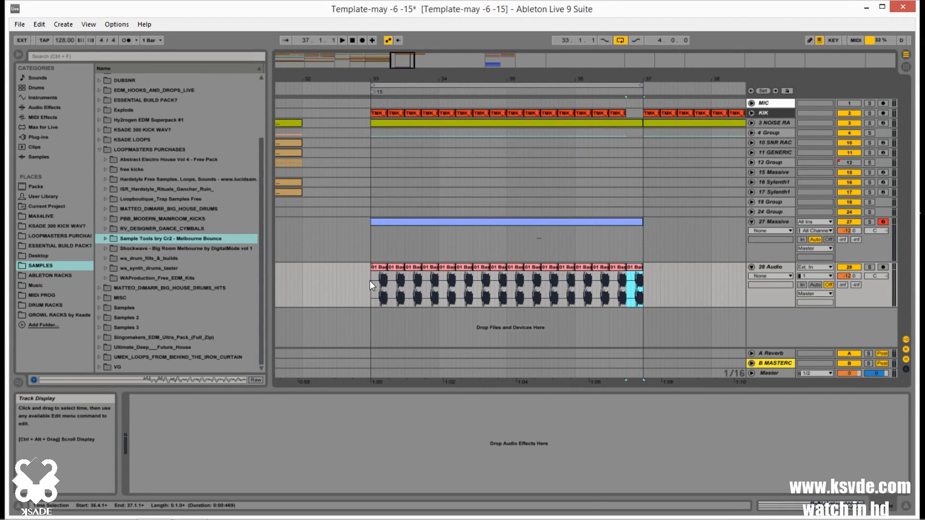
Step: Play back the new bass clips from bar 33 and collapse the LOOPMASTERS PURCHASES folder
left_click(369, 281)
key("space")
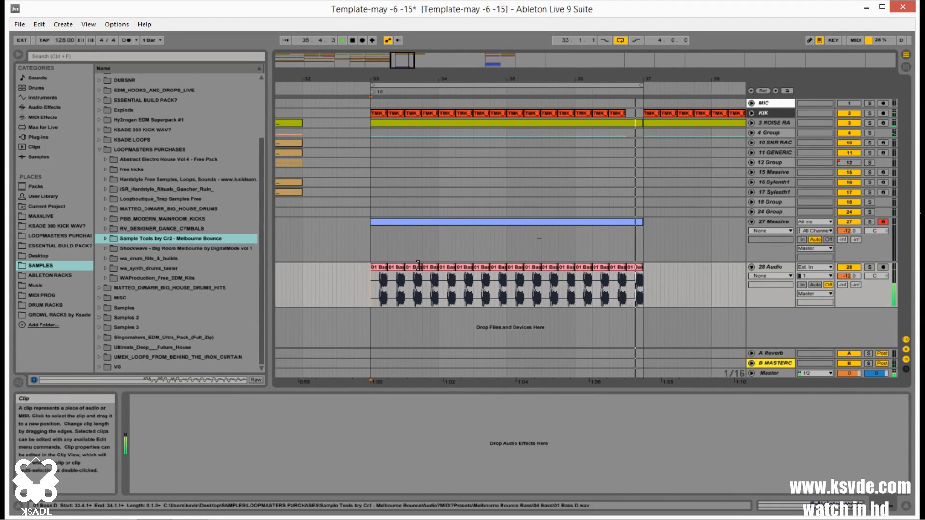
key("space")
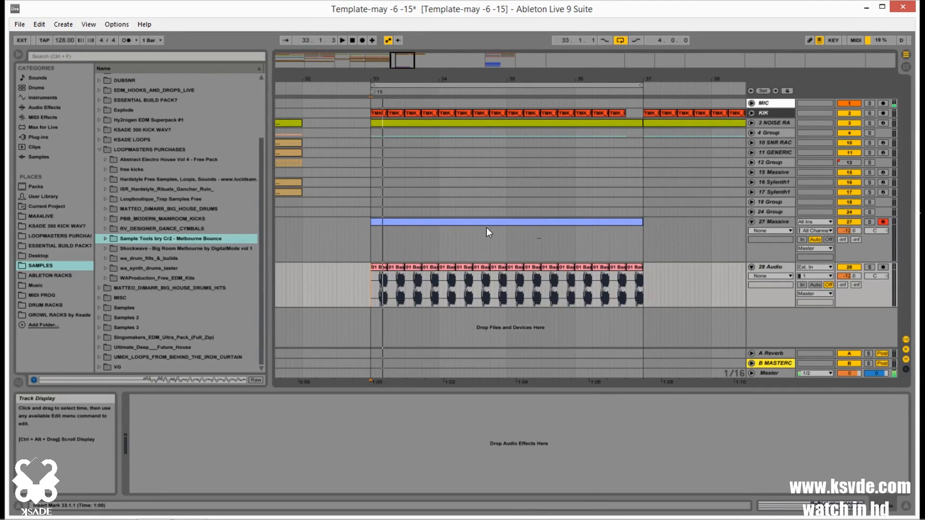
left_click(99, 149)
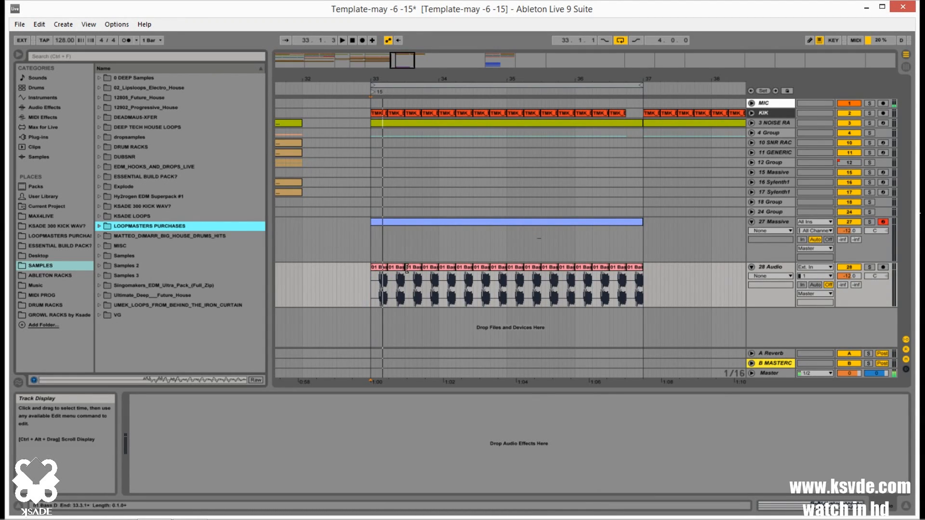
Step: Fold the 28 Audio track and play the section from its first bass clip
left_click(366, 294)
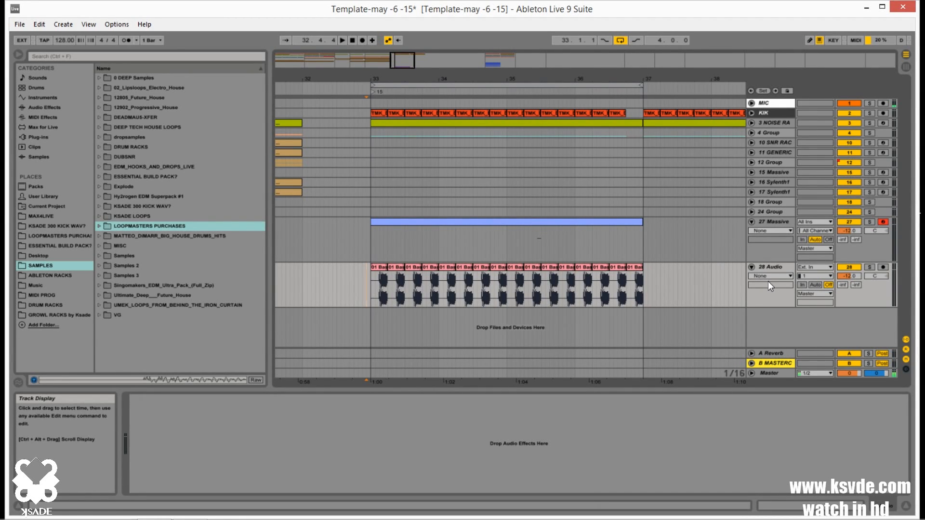
left_click(768, 267)
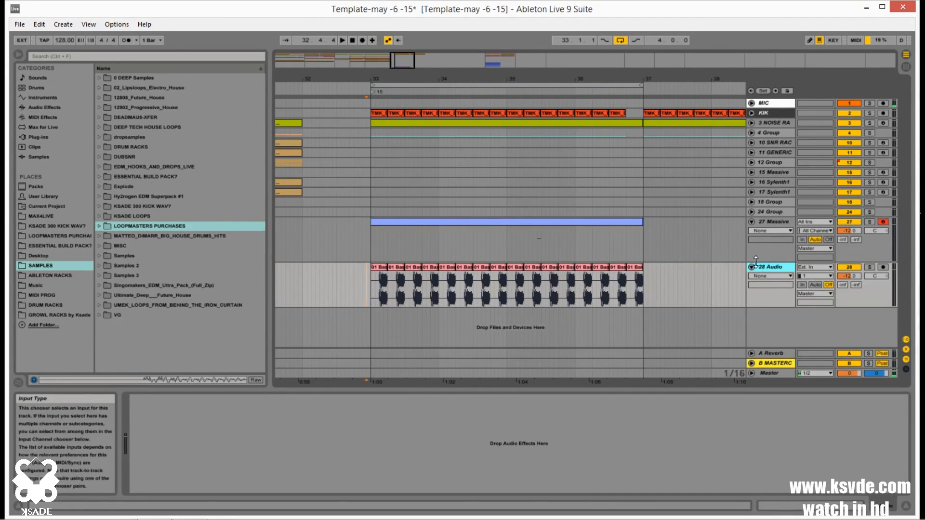
left_click(751, 267)
left_click(381, 267)
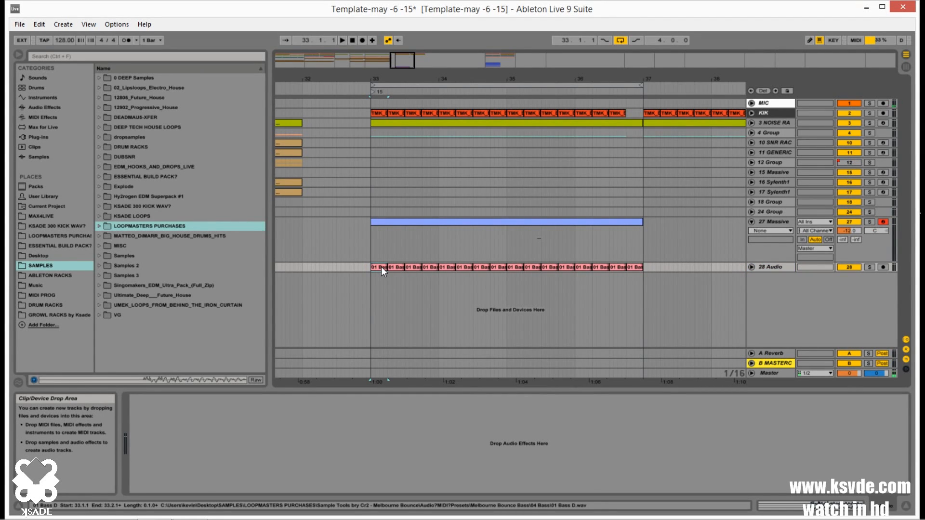
key("space")
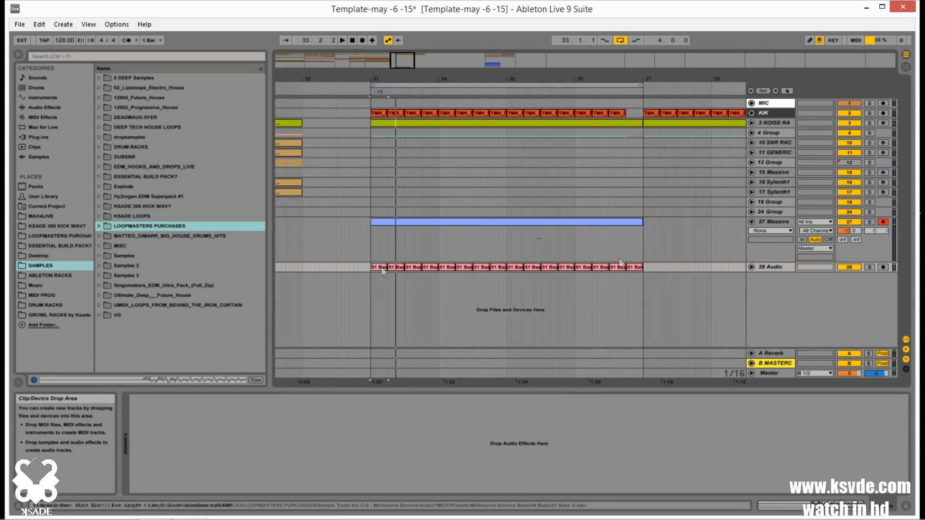
Step: Open the Massive clip at bar 33 and delete its leftover notes after bar 1, bringing the low octaves into view
left_click(745, 227)
double_click(405, 222)
mouse_move(677, 183)
left_mouse_down()
mouse_move(764, 250)
mouse_move(845, 284)
left_mouse_up()
key("Delete")
left_click_drag(325, 330, 343, 326)
left_click_drag(324, 386, 325, 371)
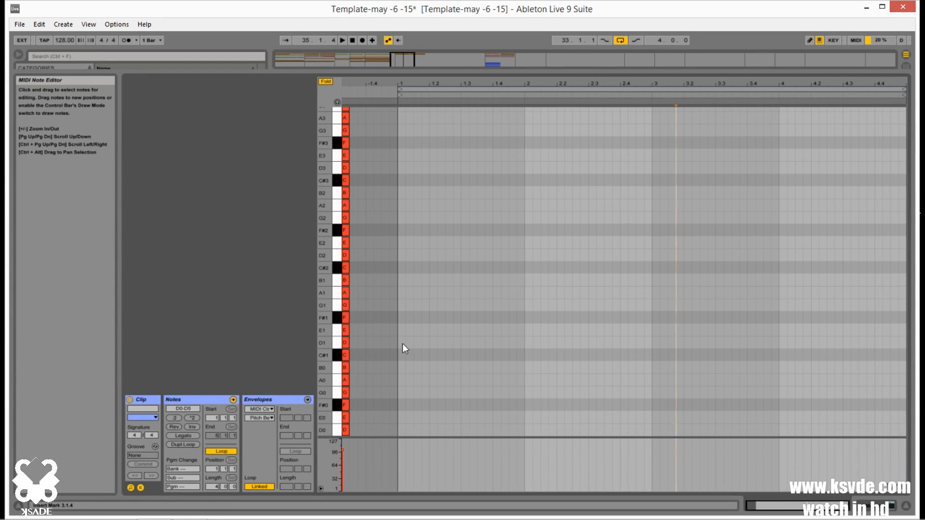
Step: Write a rhythm of seven short D1 notes in the clip's bar 1 and a D1 note filling bar 2
double_click(403, 343)
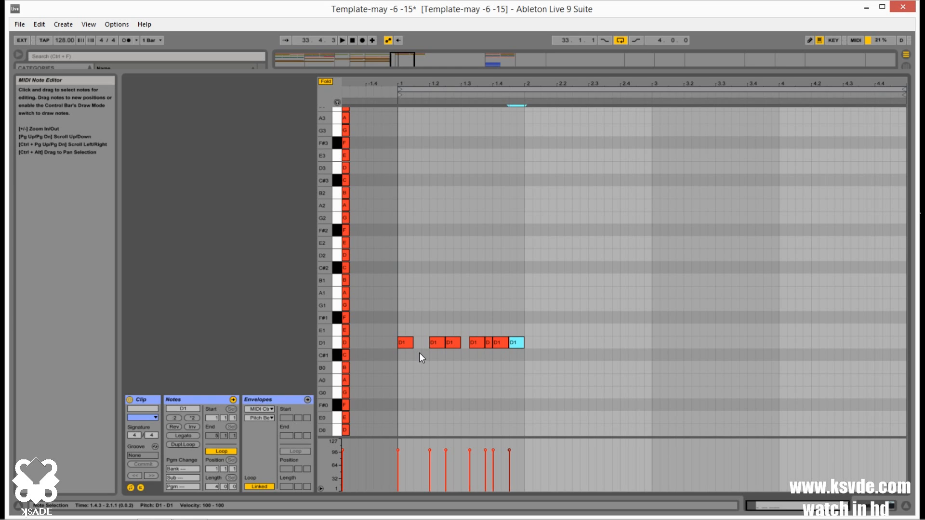
left_click(503, 341, "shift")
left_click_drag(512, 324, 394, 357)
double_click(529, 343)
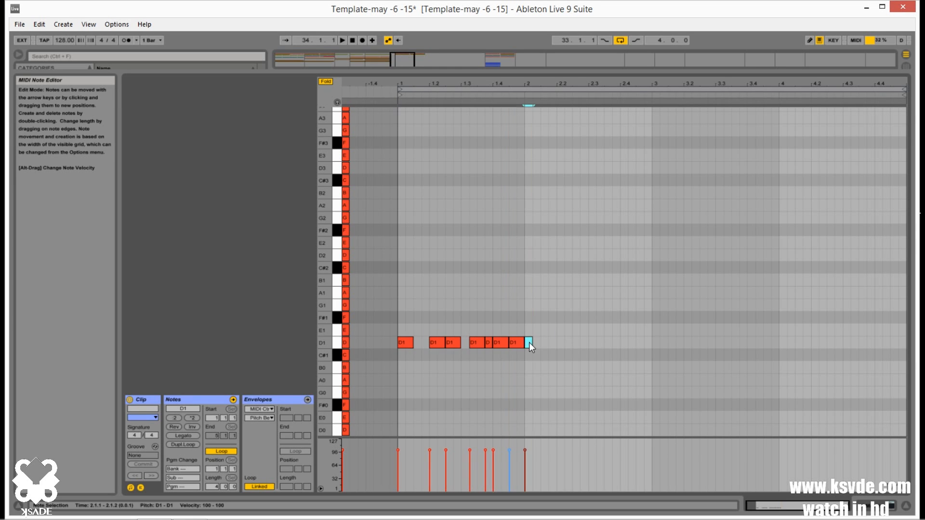
left_click_drag(532, 342, 651, 342)
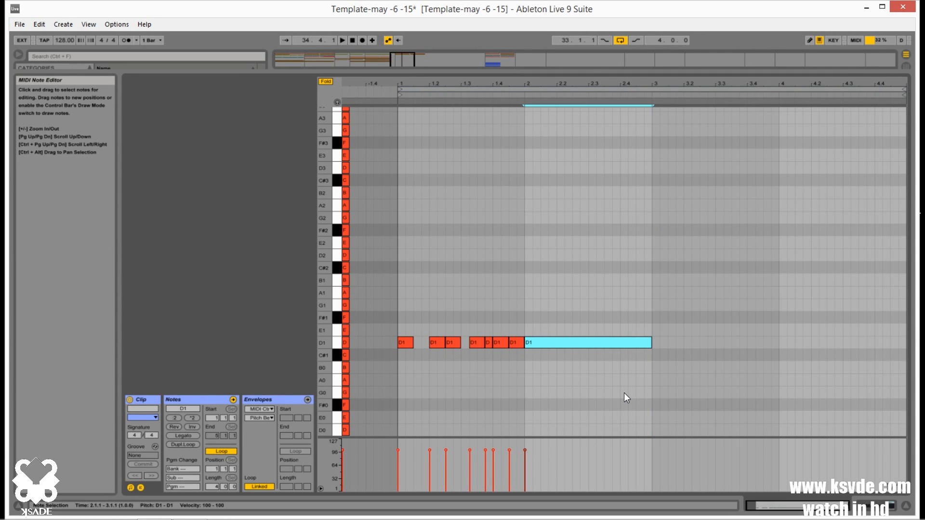
Step: Duplicate the bar-long D1 note into bar 3 and raise the copy an octave to D2
key("ctrl+d")
key("Up")
key("Up")
key("Up")
key("Up")
key("Down")
key("Down")
key("Down")
key("Down")
key("shift+Up")
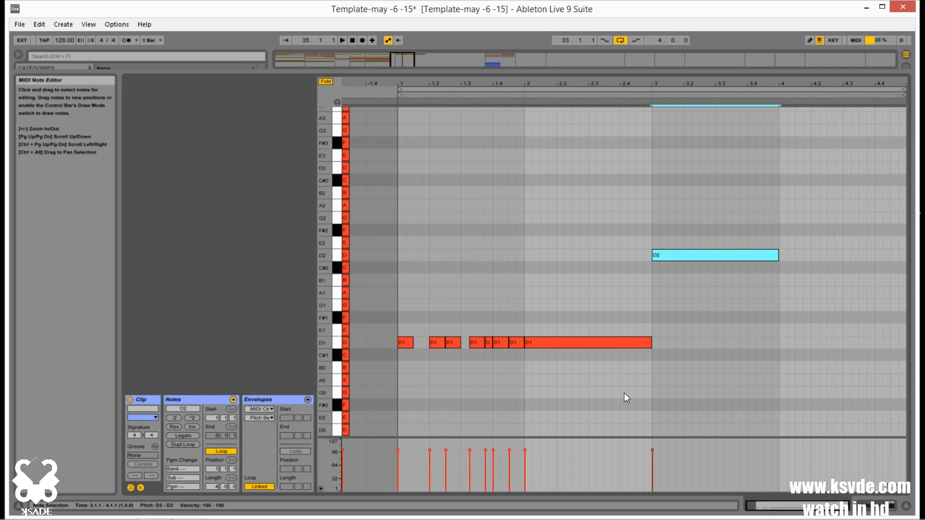
Step: Duplicate the D2 note into bar 4 and transpose the copy to E2
key("ctrl+d")
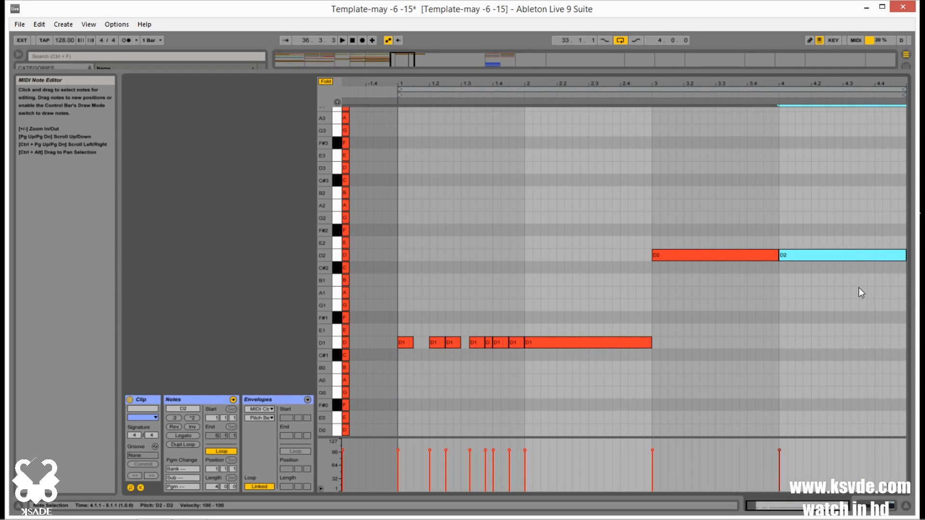
key("Down")
key("Down")
key("Down")
key("Down")
key("Down")
key("Down")
key("Down")
key("Up")
key("Up")
key("Up")
key("Up")
key("Up")
key("Up")
key("Up")
key("Up")
key("Up")
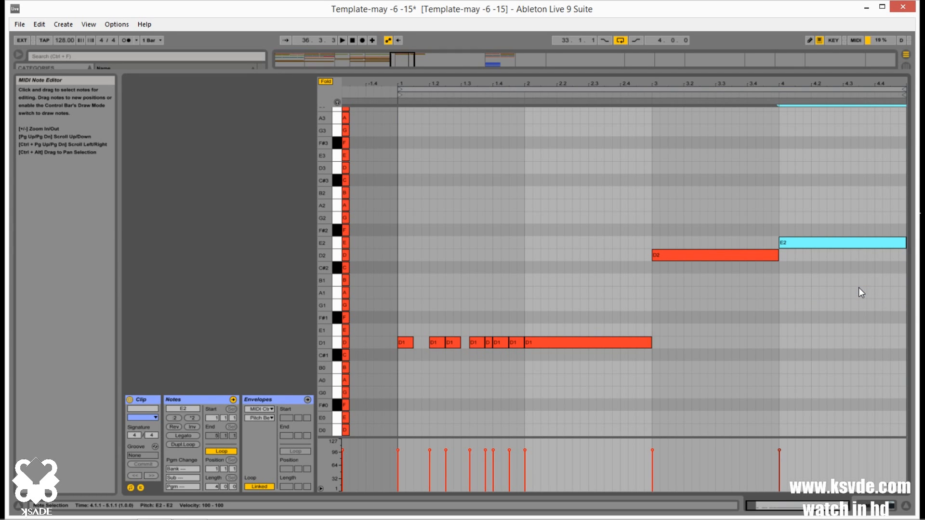
Step: Open Massive on track 27 and load the KSAELECTROPERFORMER preset from the KSADE MASSIVE PACK 1? folder
key("shift+Tab")
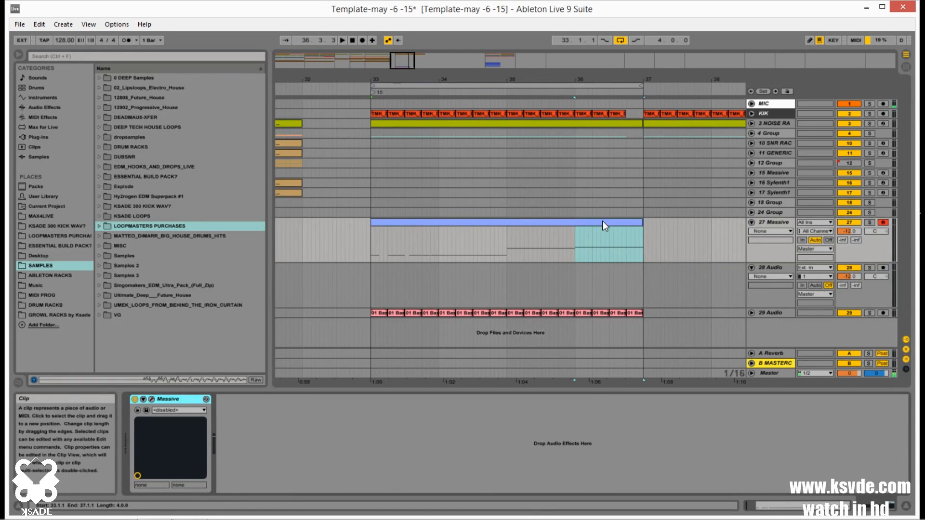
scroll(291, 342, "down", 5)
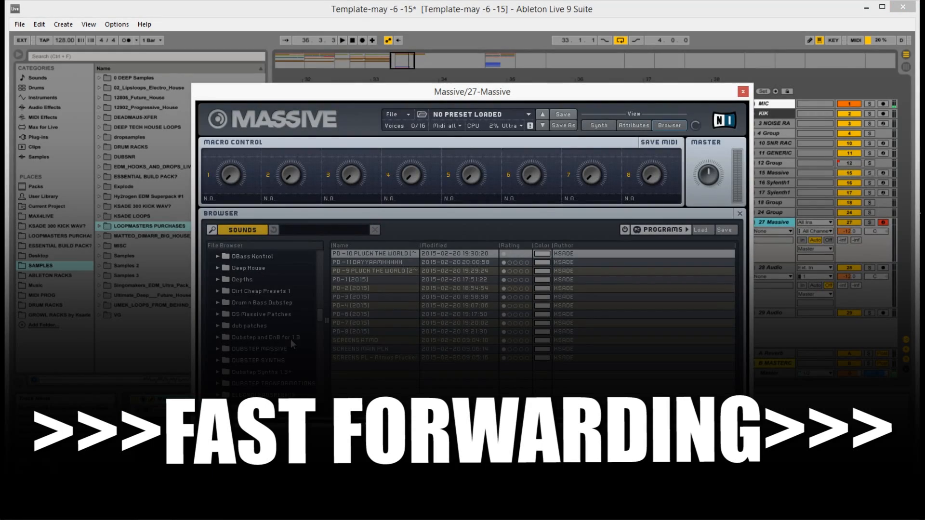
left_click(270, 315)
left_click(260, 292)
left_click(268, 302)
double_click(380, 323)
left_click_drag(472, 92, 509, 125)
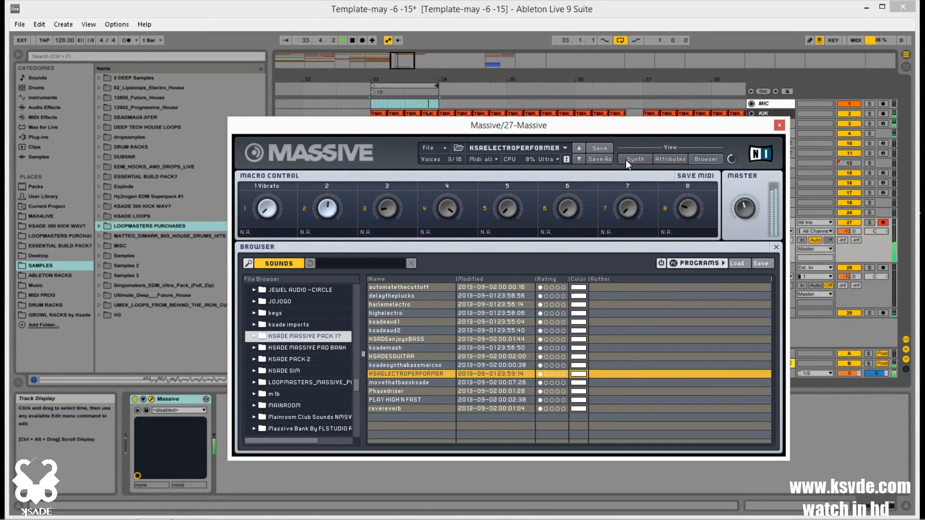
Step: Stop playback, show Massive's synth controls and open the curve selection of the 7 Perf modulator
left_click(626, 160)
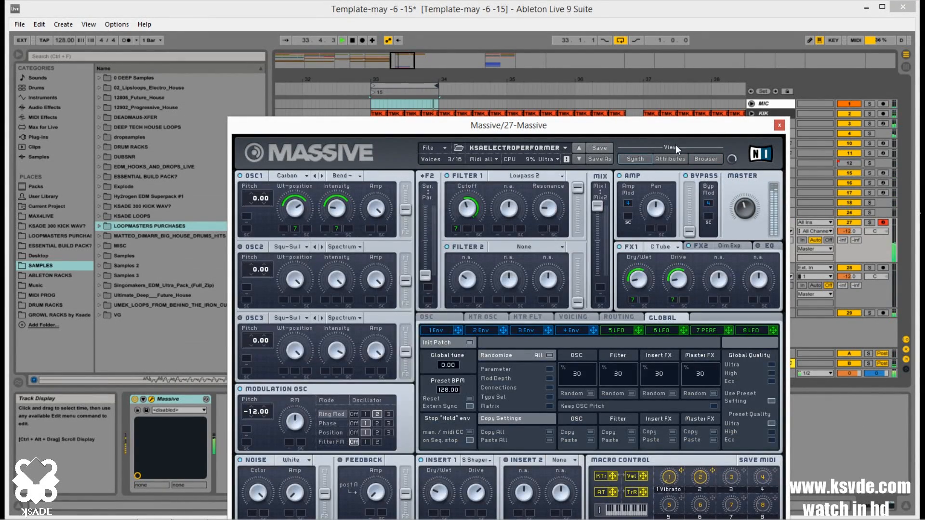
key("space")
left_click_drag(707, 127, 706, 92)
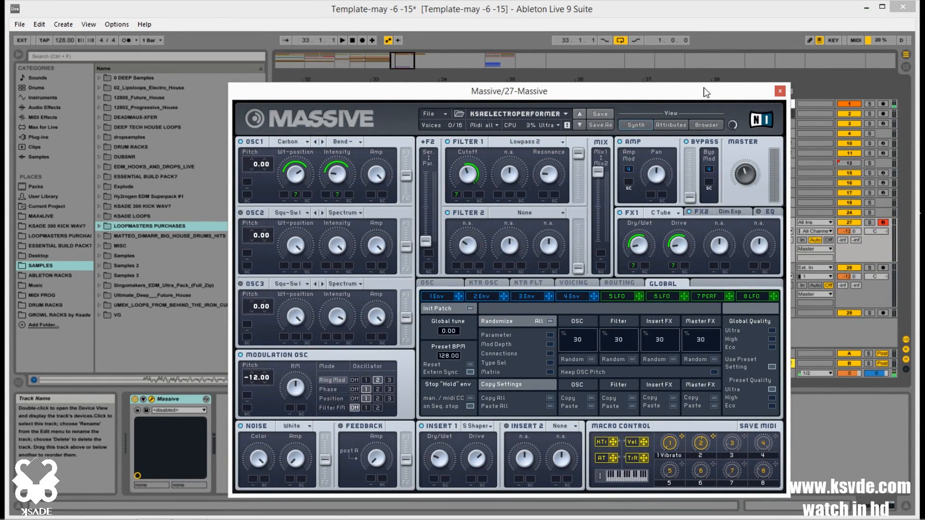
left_click(708, 296)
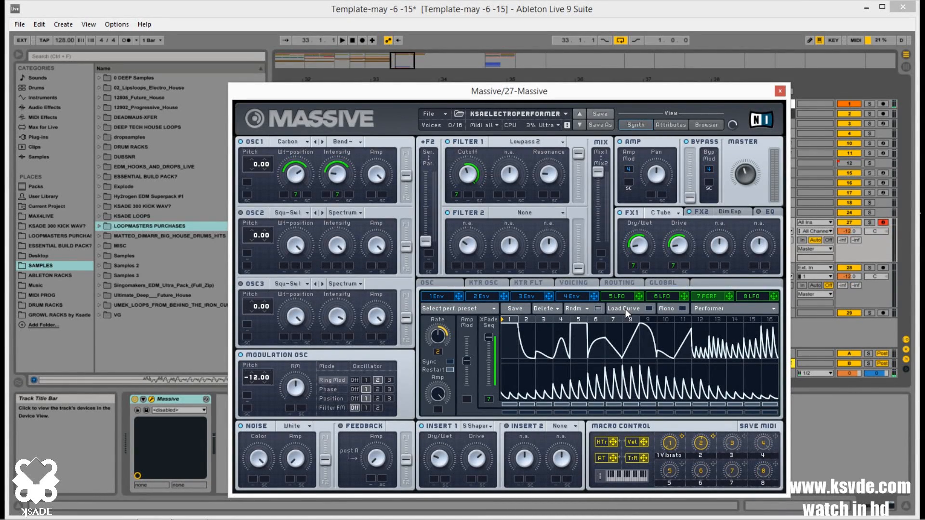
left_click(625, 308)
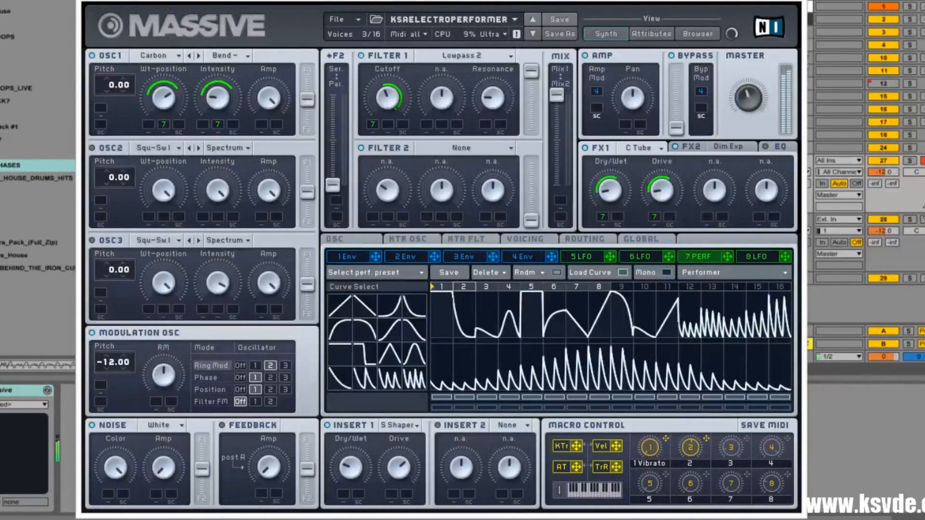
Step: Solo track 27 and paint falling ramp curves into performer steps 1 to 8, with a double-falling curve in step 2
left_click(909, 162)
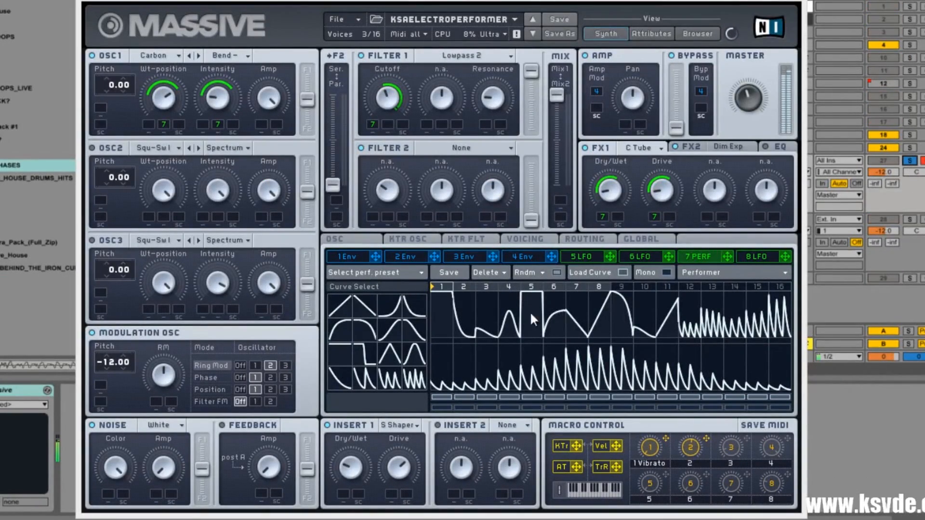
left_click(363, 307)
mouse_move(444, 304)
left_mouse_down()
mouse_move(470, 263)
mouse_move(595, 265)
left_mouse_up()
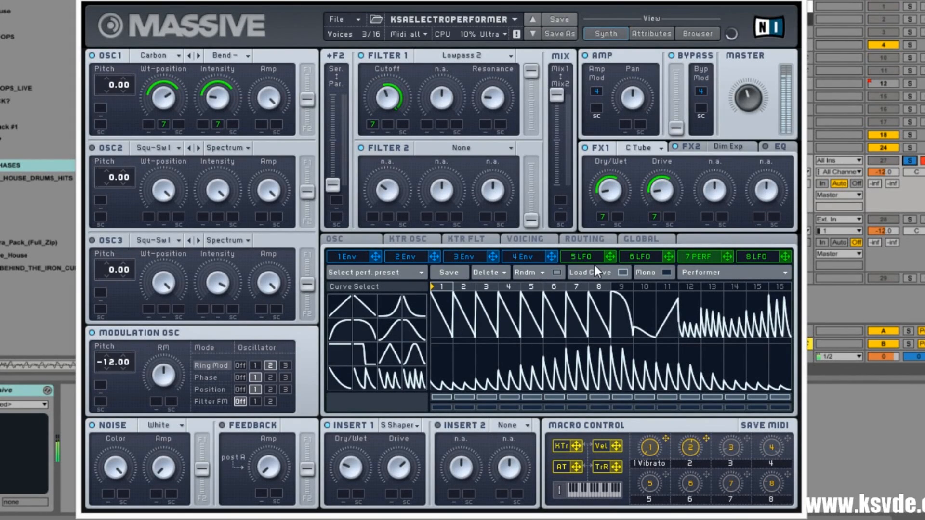
left_click(365, 380)
left_click_drag(471, 318, 472, 268)
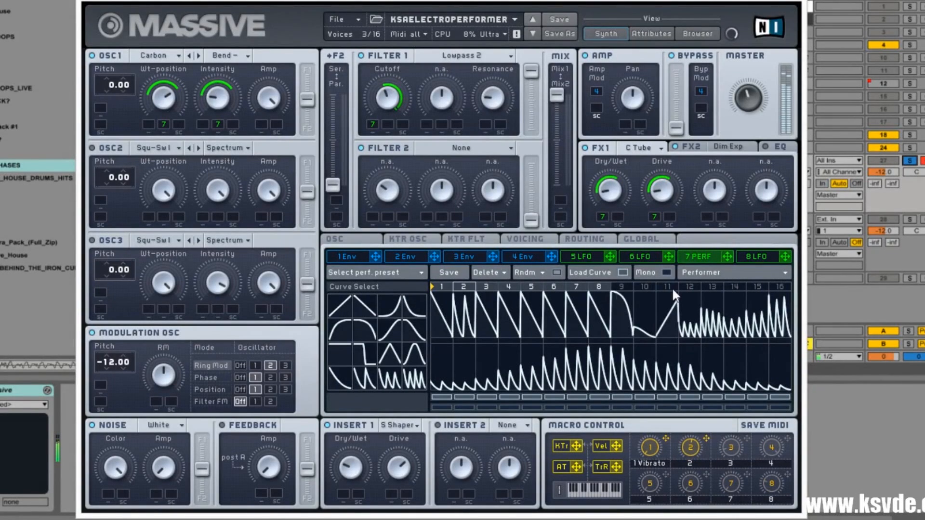
Step: Sync the performer at a ratio of 1/8, unsolo track 27 and close the Massive window
left_click(349, 323)
left_click(354, 340)
left_click(365, 342)
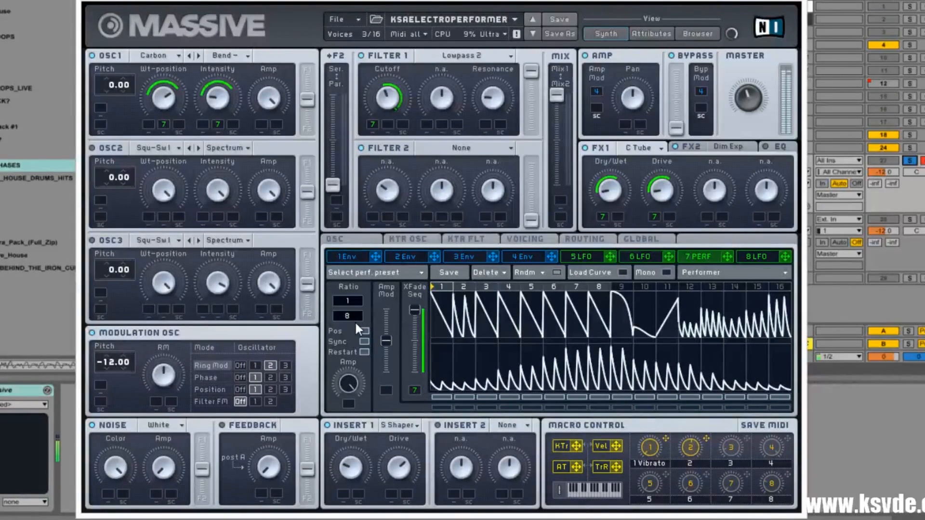
left_click(907, 160)
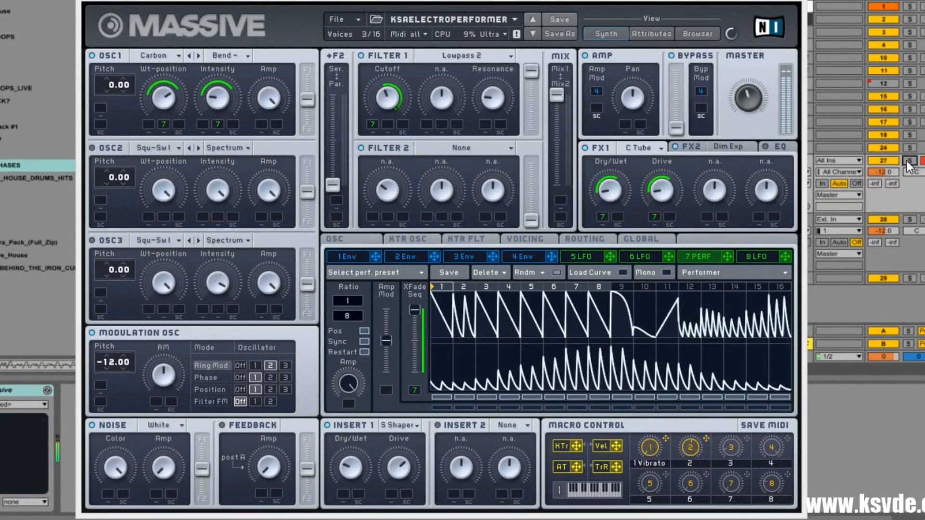
left_click(804, 4)
key("F1")
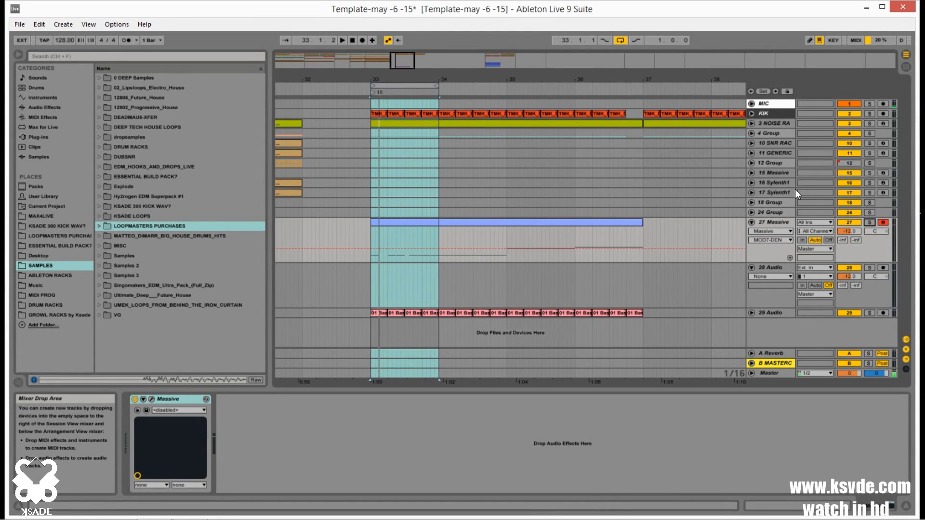
Step: Delete the empty 28 Audio track below the Massive track
left_click(782, 224)
left_click(770, 268)
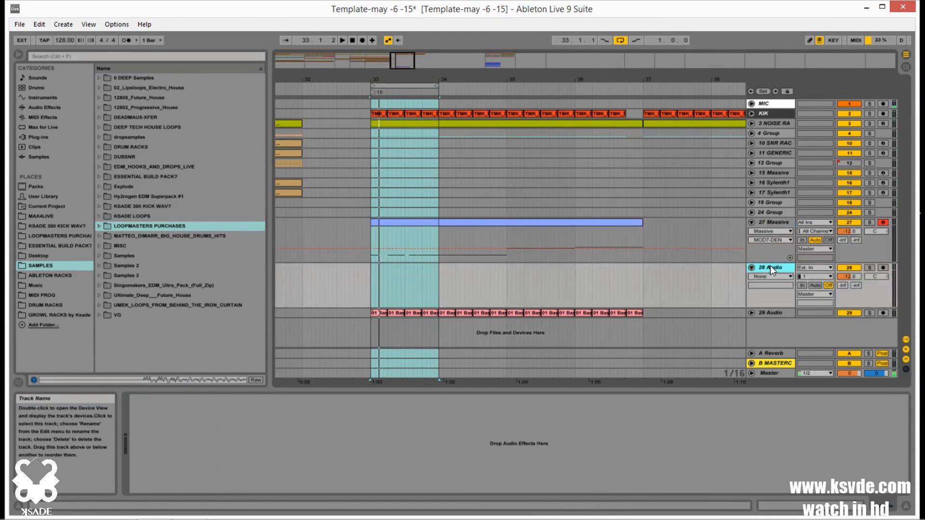
left_click(653, 285)
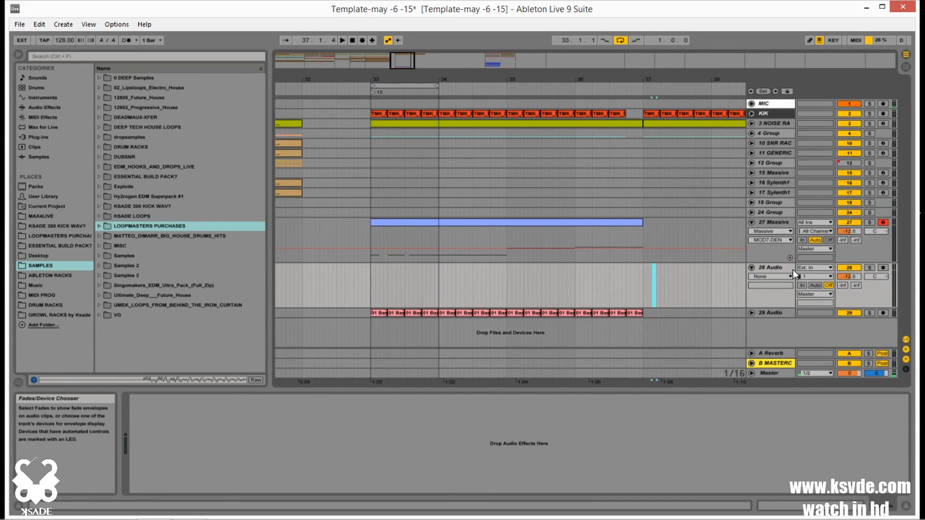
key("Delete")
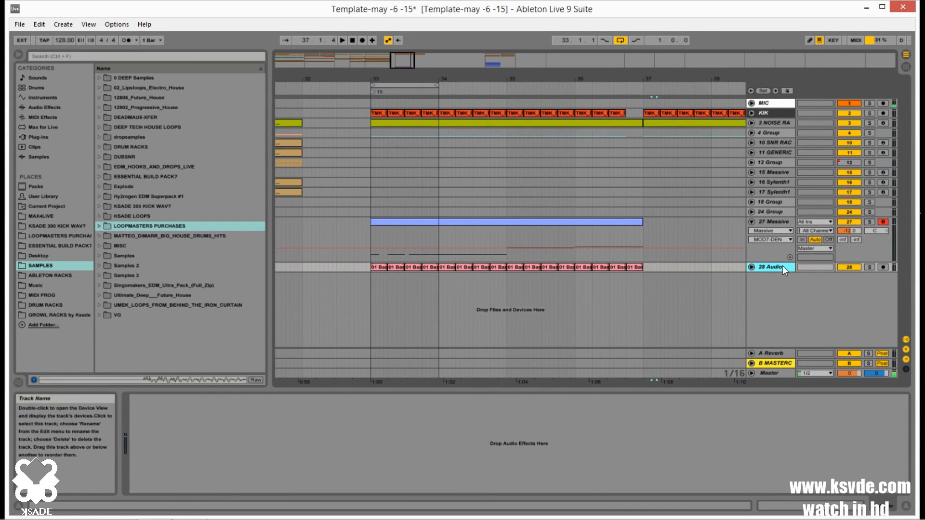
Step: Duplicate the 27 Massive track and select the MIDI clip on the copy
left_click(781, 224)
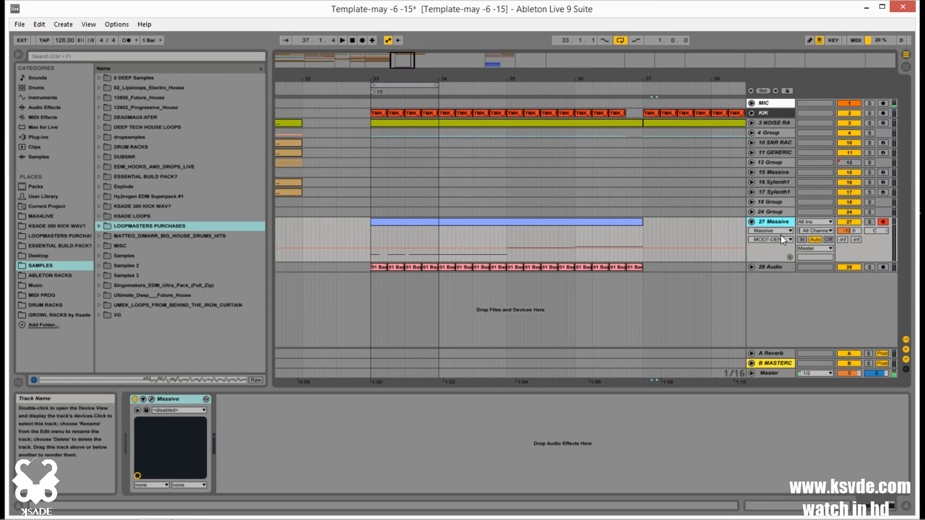
key("ctrl+d")
left_click(409, 268)
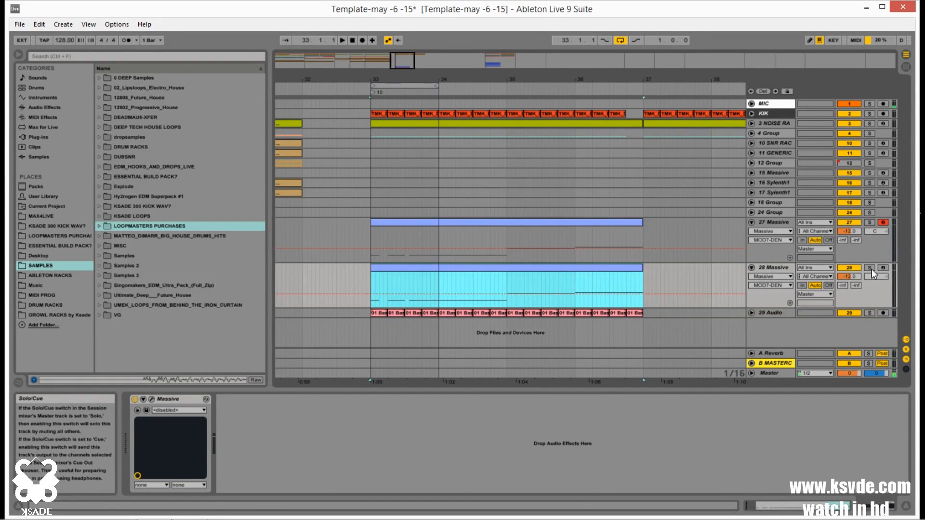
Step: Solo the duplicated Massive track, play the loop and load the BA Sawdrive preset from the ksade3 folder
left_click(870, 268)
key("space")
left_click(397, 250)
left_click(260, 350)
left_click(421, 296)
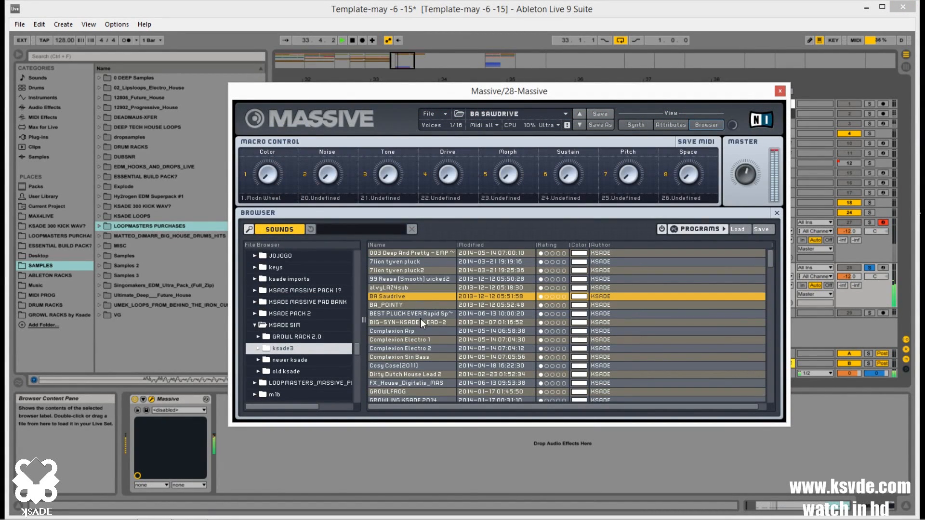
Step: Audition the ksade3 presets in Massive from BIG-SYN-KSADE LEAD-2 through FX_House_Digitalis_MAS to GROWLMORE2014-4
left_click(420, 323)
left_click(419, 331)
scroll(419, 338, "down", 2)
left_click(419, 343)
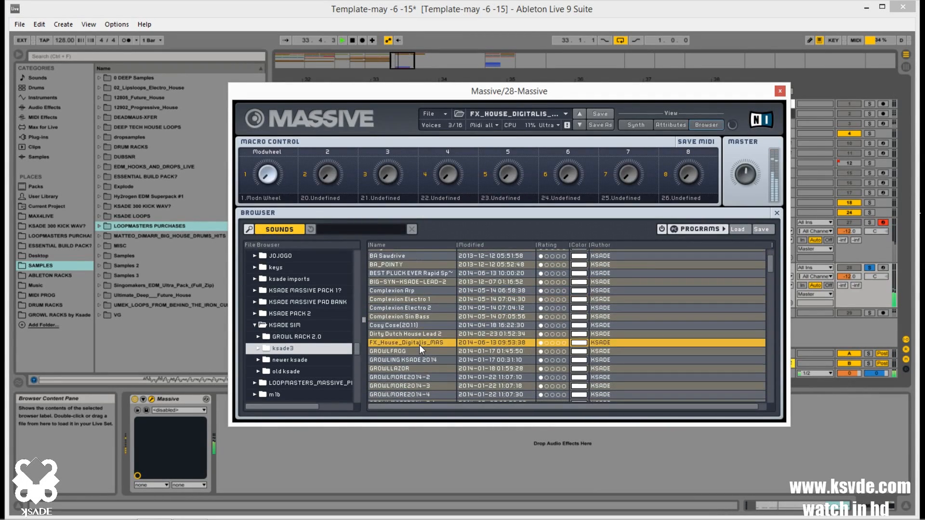
scroll(419, 345, "down", 2)
left_click(419, 354)
left_click(422, 361)
scroll(423, 364, "down", 2)
left_click(424, 356)
left_click(428, 341)
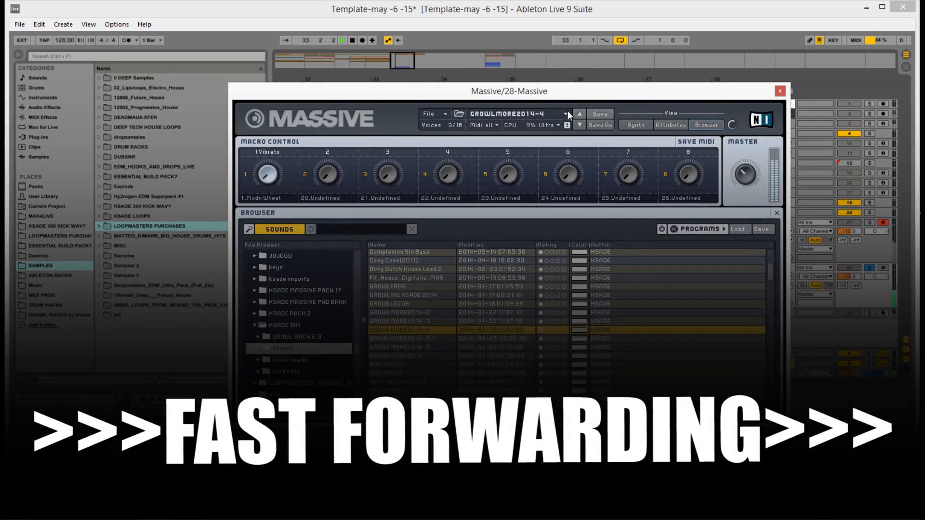
Step: Try further ksade3 presets, inspect modulator slots 5 to 7, unsolo the track, close Massive and stop playback
scroll(428, 347, "down", 4)
left_click(429, 368)
scroll(428, 357, "down", 4)
left_click(429, 357)
left_click(636, 125)
left_click(615, 297)
left_click(662, 297)
left_click(707, 297)
left_click(869, 268)
left_click(780, 91)
key("space")
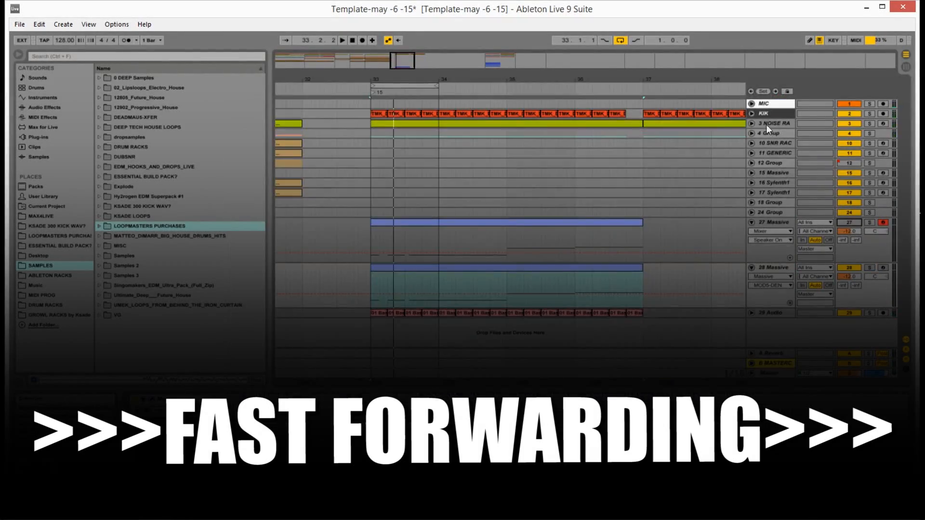
Step: Reopen Massive on track 28, load the Porter Pluck Style preset and audition it soloed with the synth page shown
left_click(869, 268)
key("space")
left_click(152, 399)
left_click(706, 125)
double_click(429, 357)
left_click(636, 125)
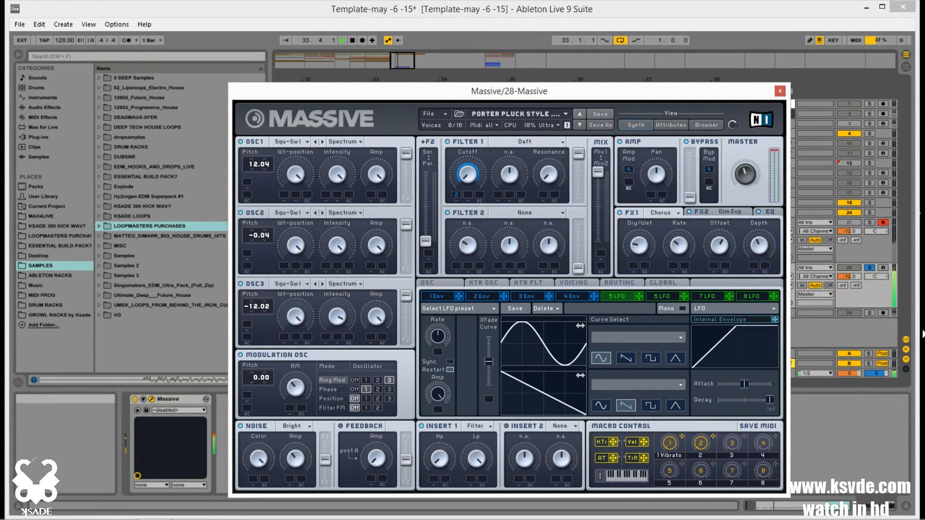
left_click(869, 268)
key("space")
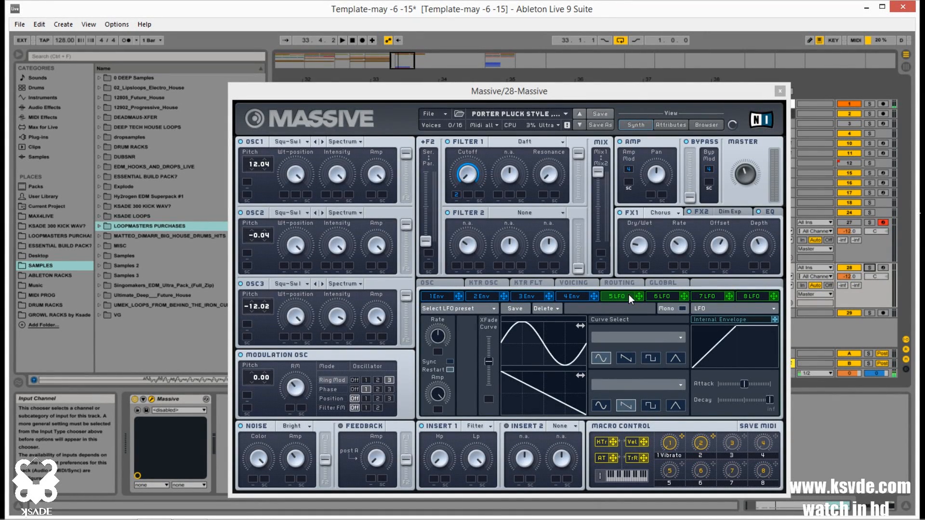
Step: Solo track 28, play the loop, assign modulator 5 to the Filter 1 cutoff and change that modulator to a Performer
left_click(870, 269)
key("space")
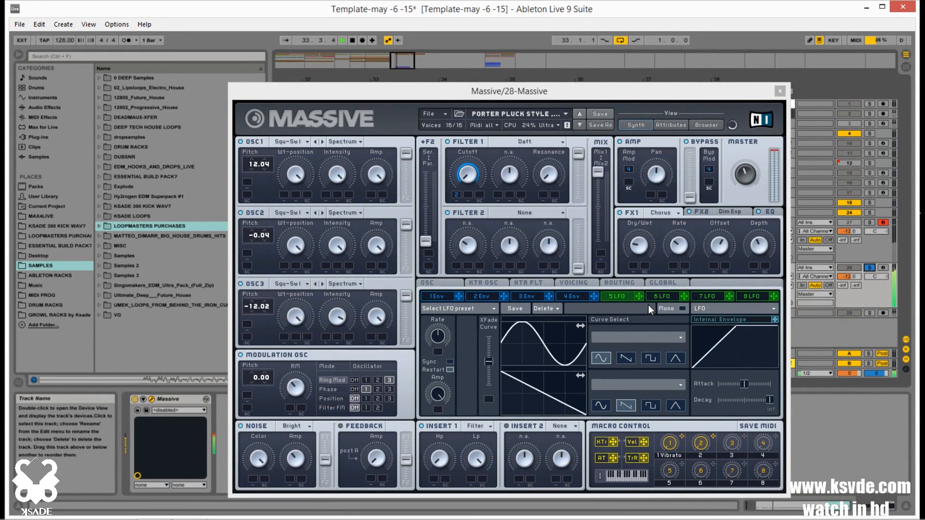
left_click_drag(639, 296, 457, 195)
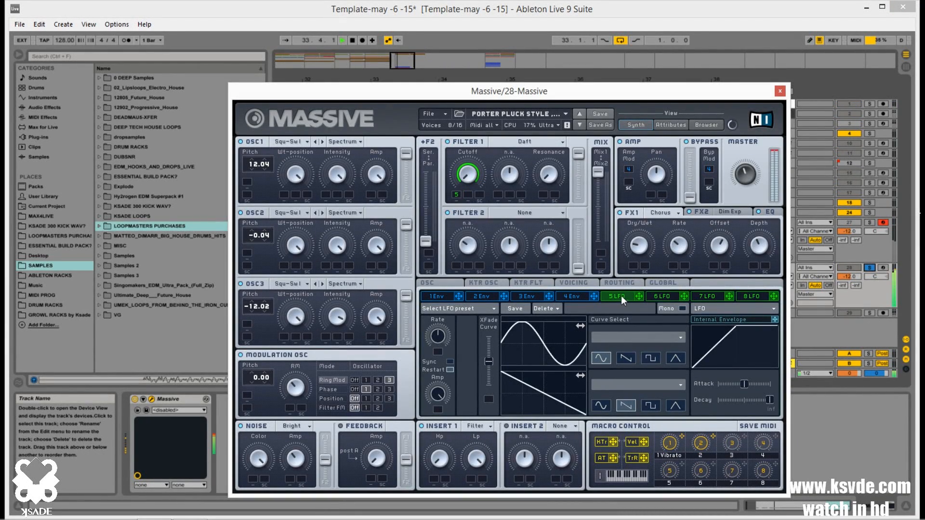
left_click(727, 312)
left_click(716, 316)
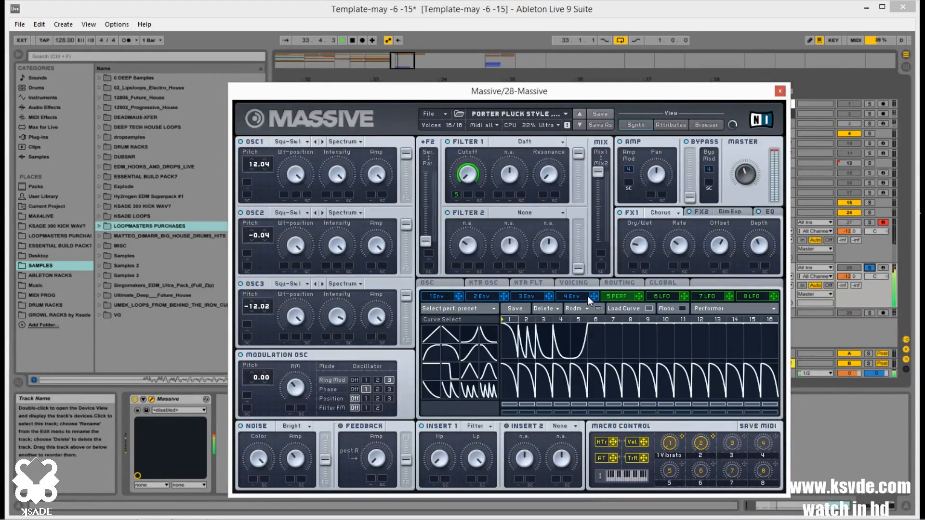
Step: Sync Massive's performer 5 at a ratio of 1/8 and return to its curve selection
left_click(641, 308)
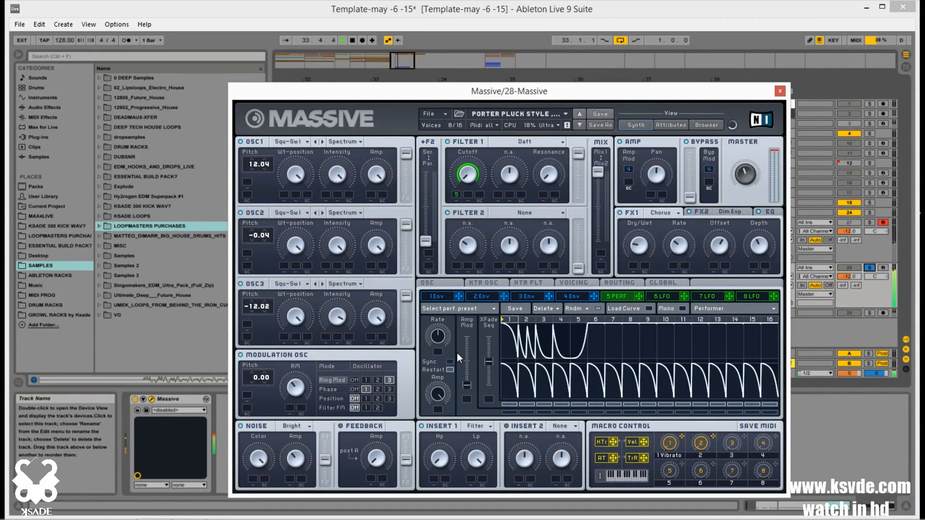
left_click_drag(443, 343, 443, 346)
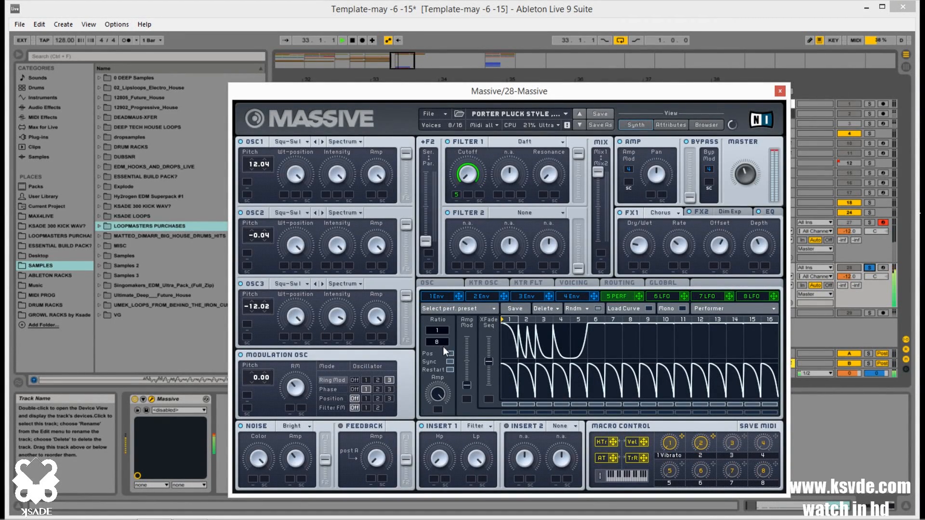
left_click(641, 308)
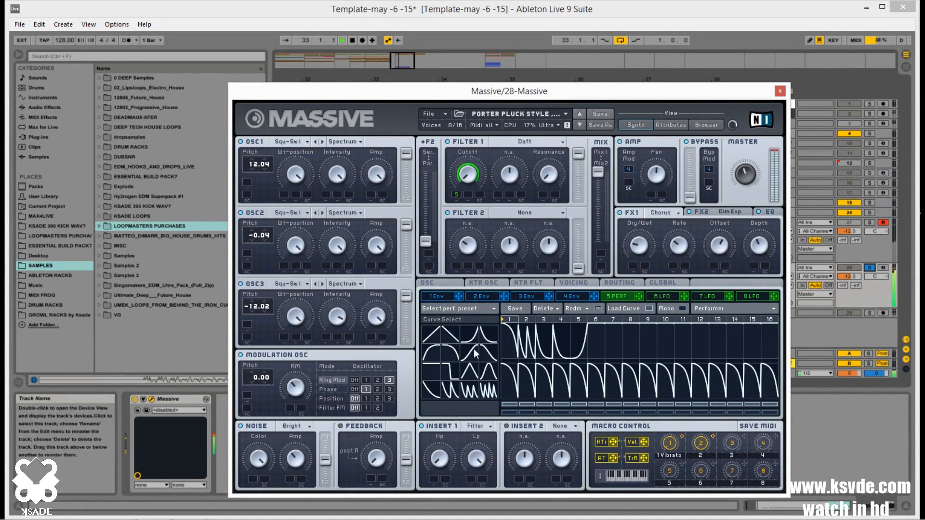
Step: Compare tracks 27 and 28 within the full mix, then solo track 28 again
left_click(870, 265)
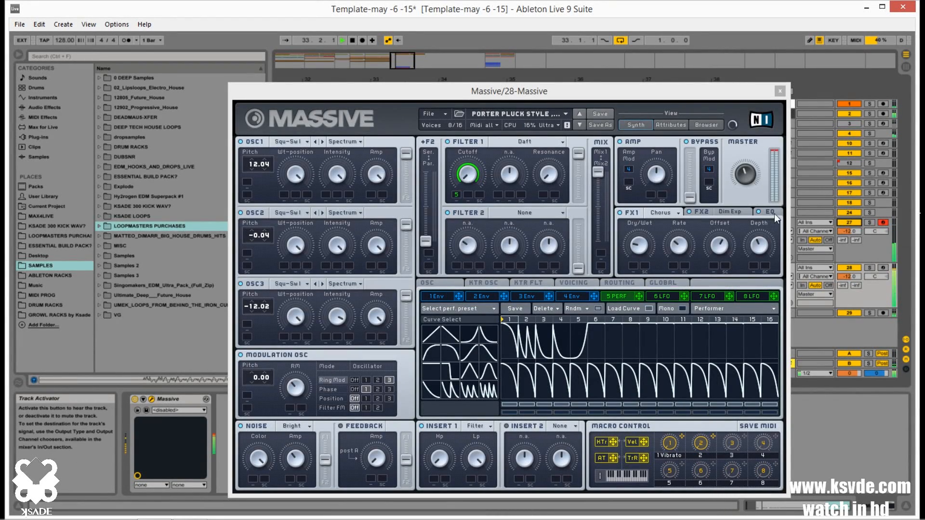
left_click(748, 182)
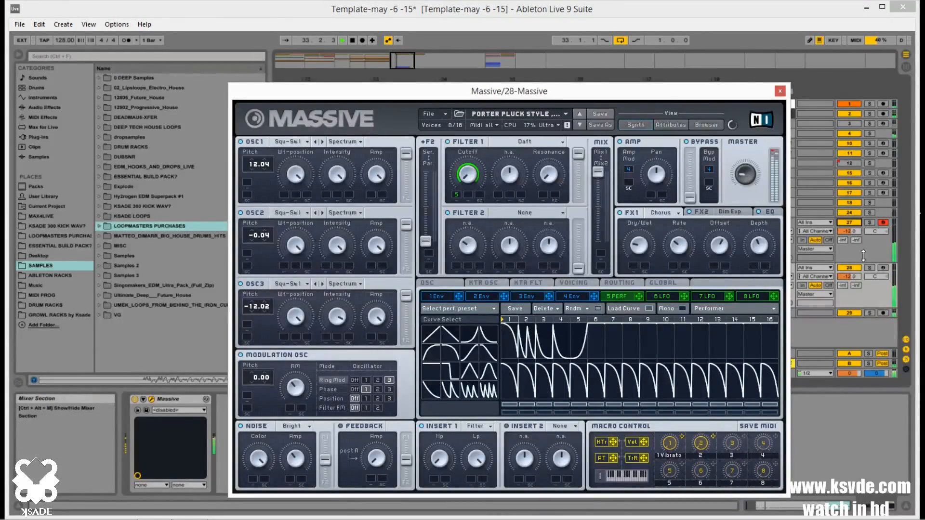
left_click(851, 222)
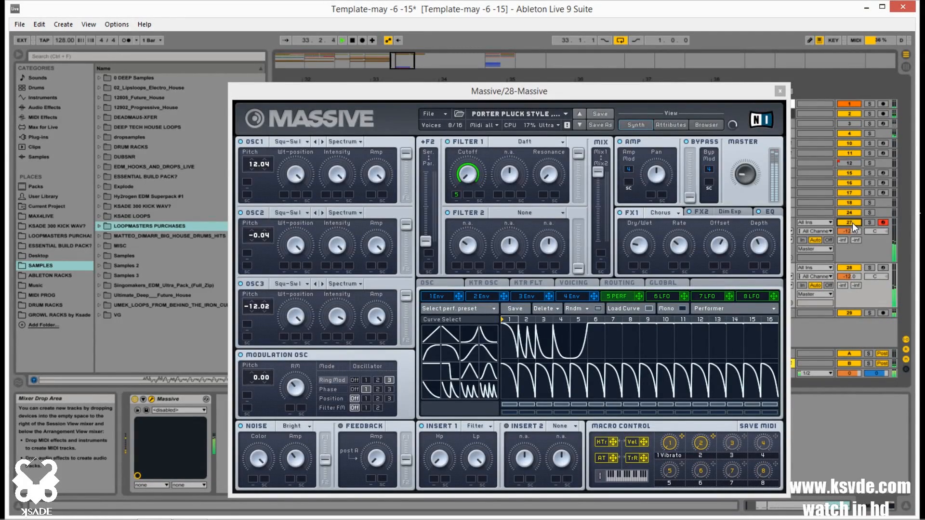
left_click(869, 268)
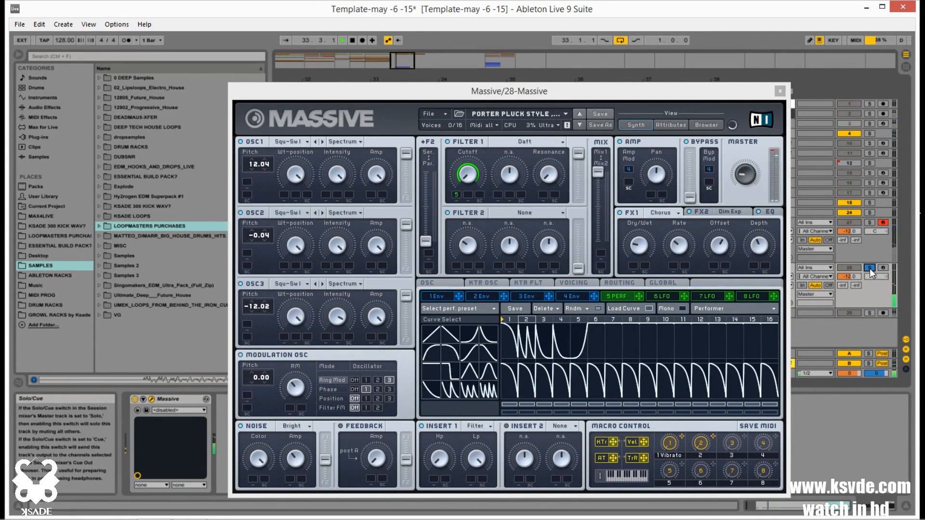
Step: Insert the WOW effect after Massive on track 28 and load its BASIC WOW user preset
left_click(870, 268)
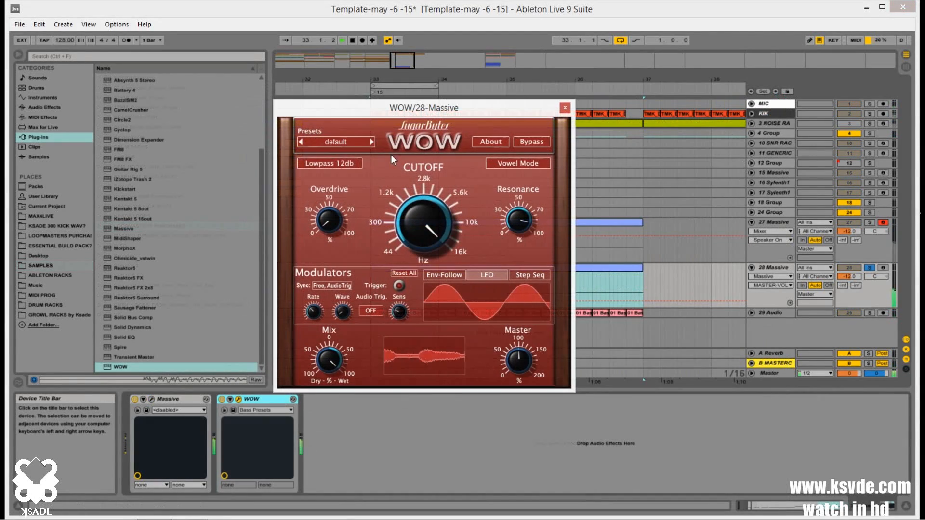
left_click(361, 145)
mouse_move(330, 183)
left_click(403, 123)
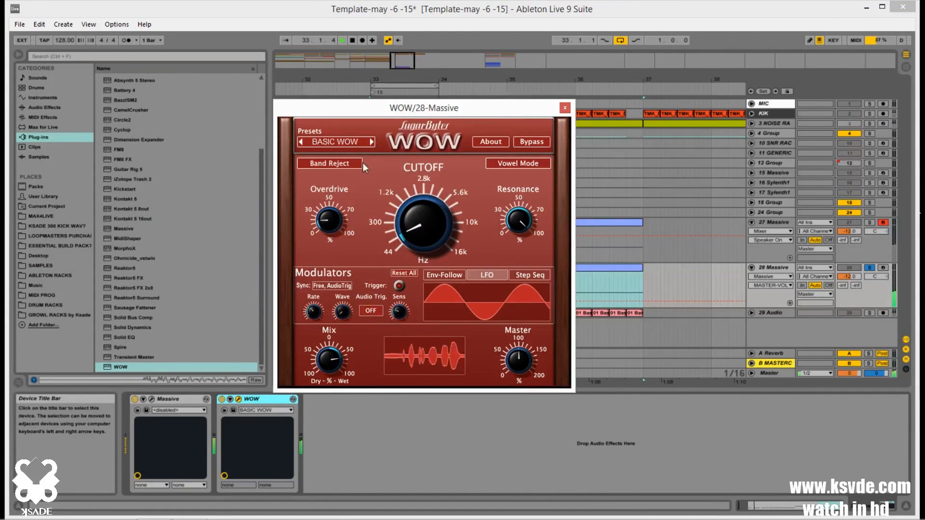
Step: Step forward through the WOW presets to METALOID3, unsolo track 28 and close the WOW window
left_click(372, 141)
left_click(372, 141)
left_click(372, 140)
left_click(372, 140)
left_click(372, 141)
left_click(372, 141)
left_click(372, 140)
left_click(372, 141)
left_click(372, 141)
left_click(372, 141)
left_click(372, 140)
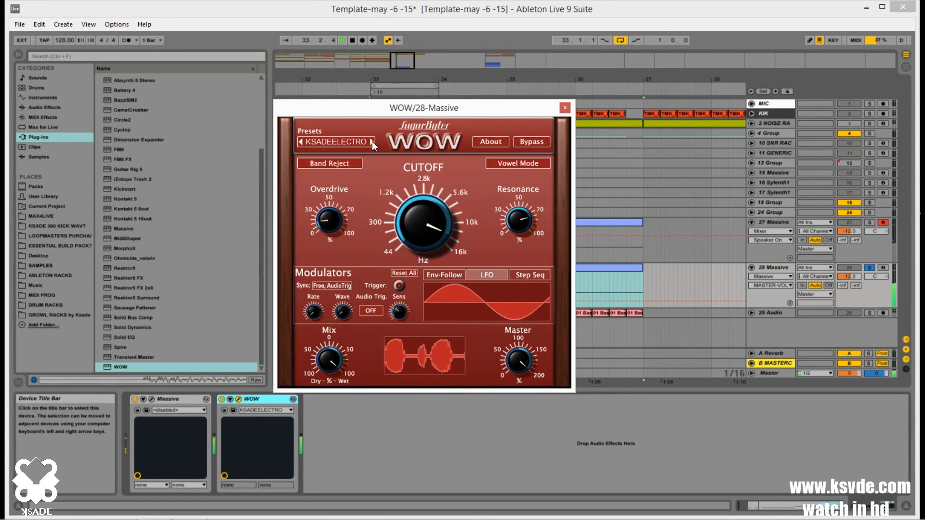
left_click(372, 141)
left_click(372, 141)
left_click(372, 141)
left_click(372, 140)
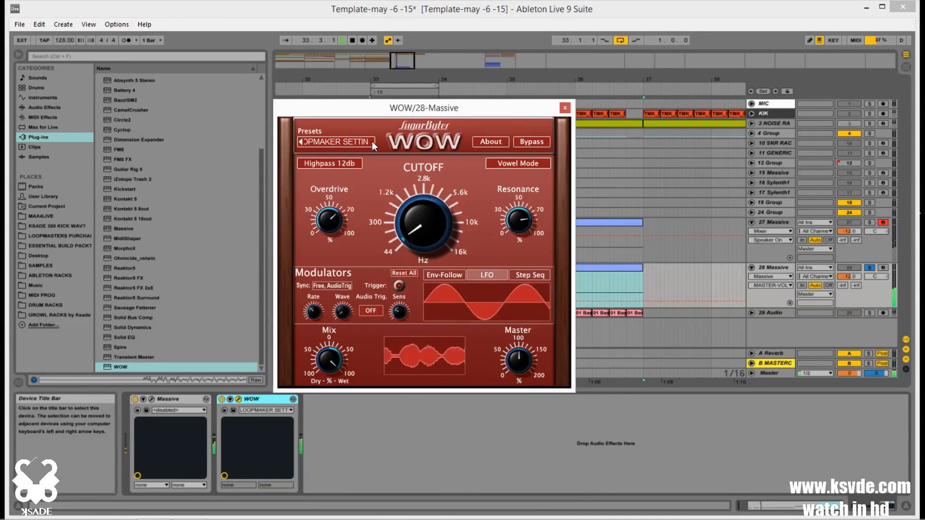
left_click(372, 141)
left_click(372, 140)
left_click(372, 141)
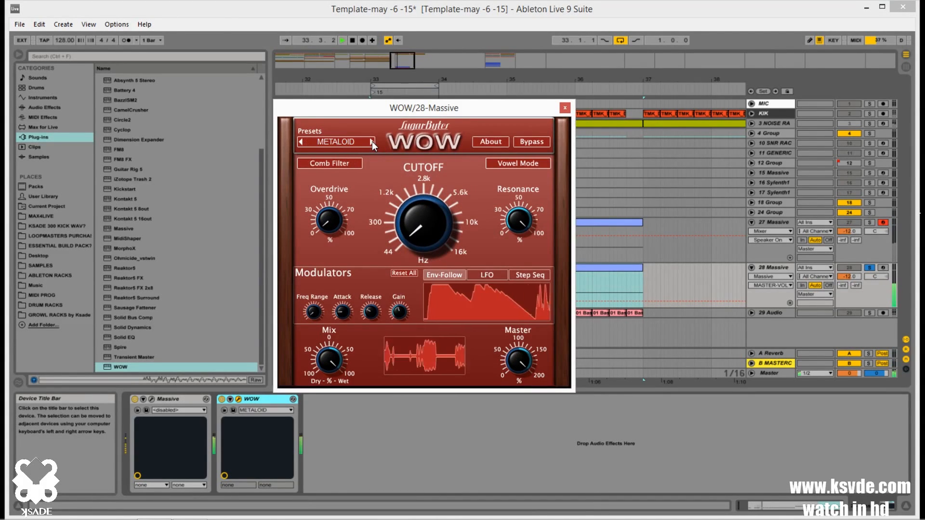
left_click(372, 141)
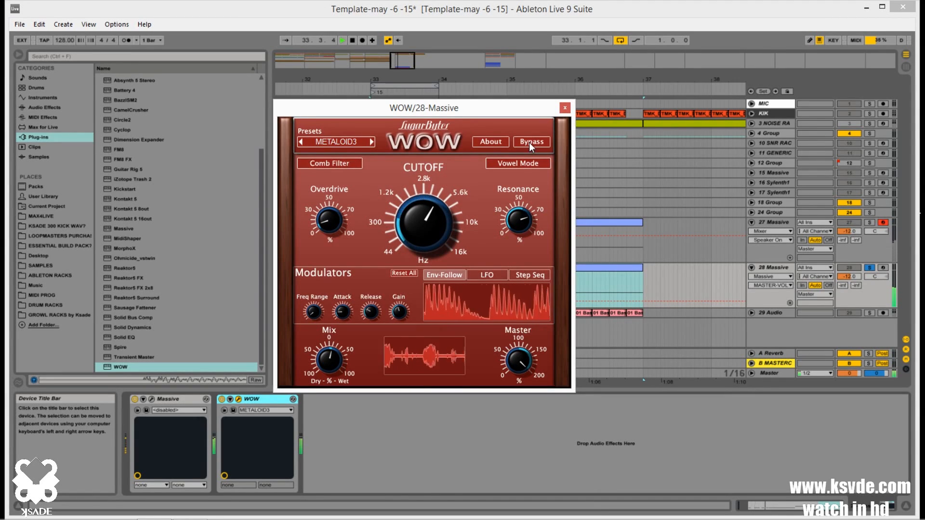
left_click(871, 268)
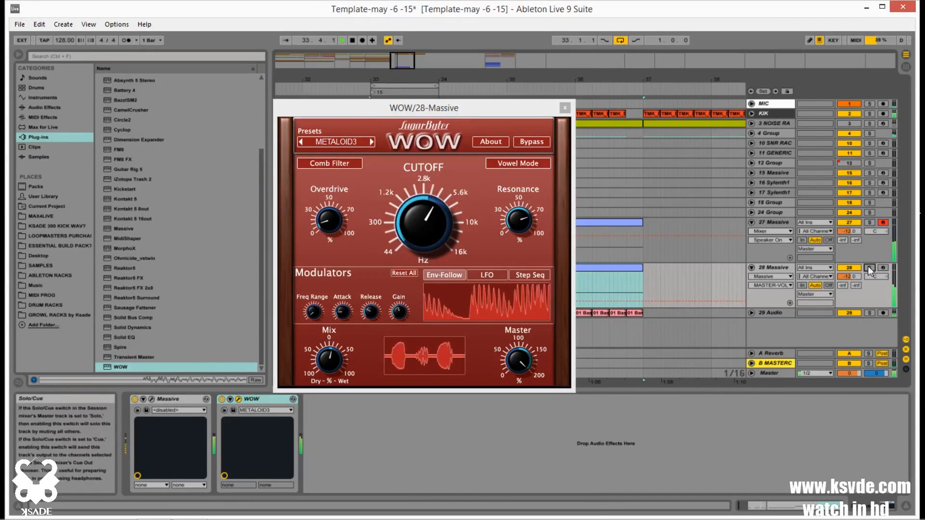
left_click(564, 107)
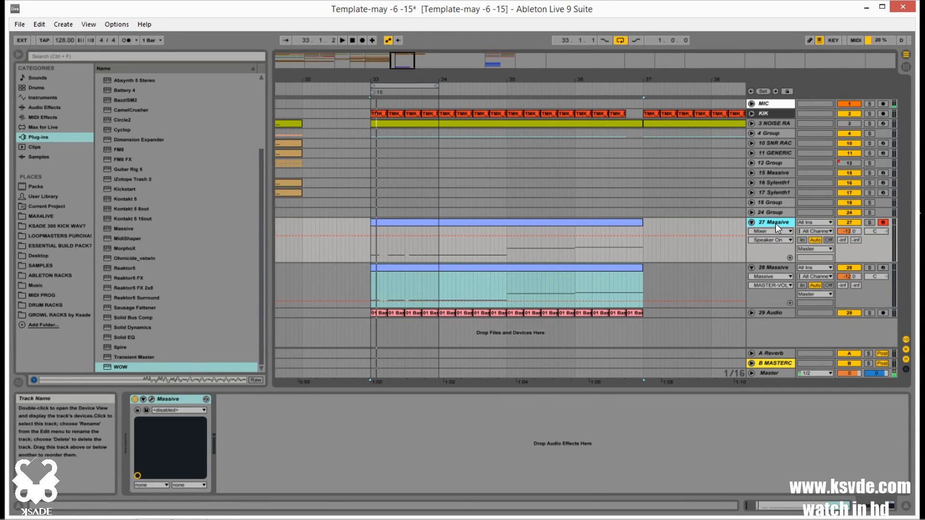
Step: Check the Massive sound on the soloed track 27 and insert the WOW effect after it
left_click(149, 400)
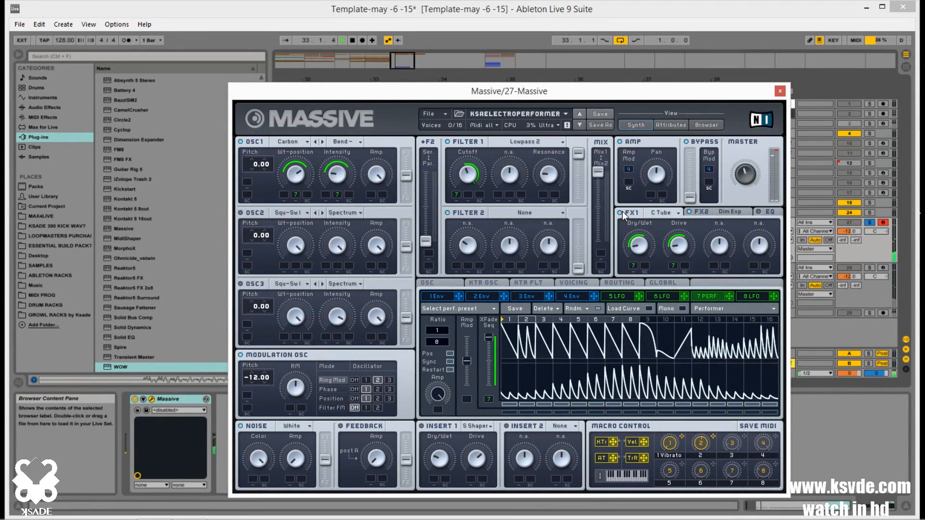
left_click(781, 91)
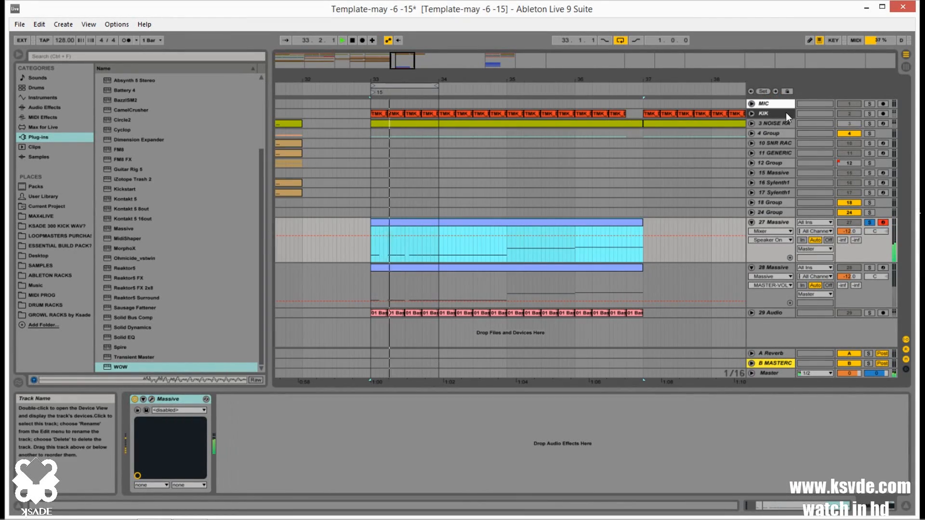
left_click(153, 400)
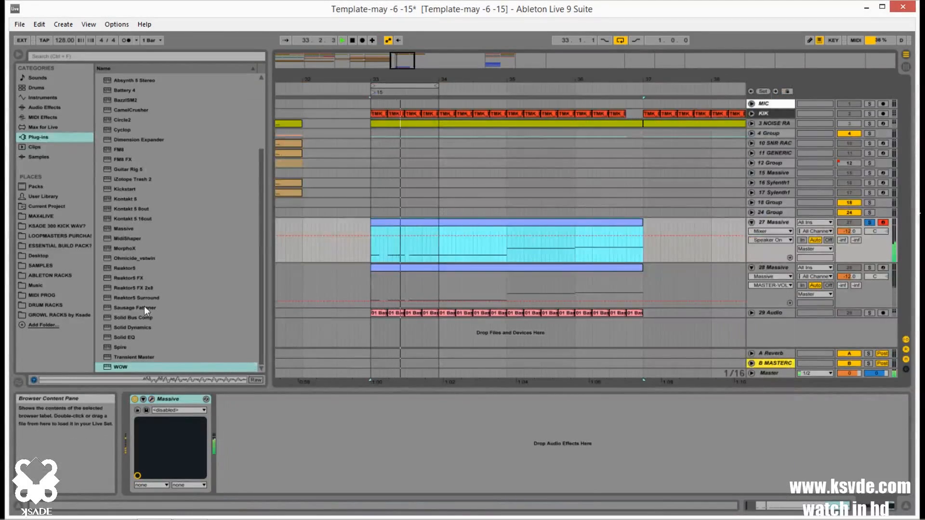
left_click_drag(110, 367, 251, 426)
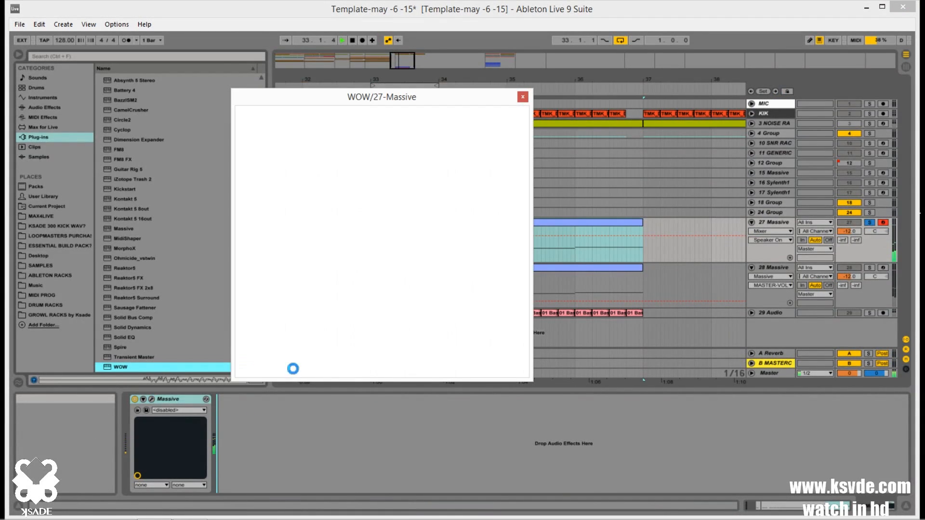
Step: Choose the re5 user preset for WOW on track 27, close the effect window and unsolo the track
left_click(300, 133)
mouse_move(303, 171)
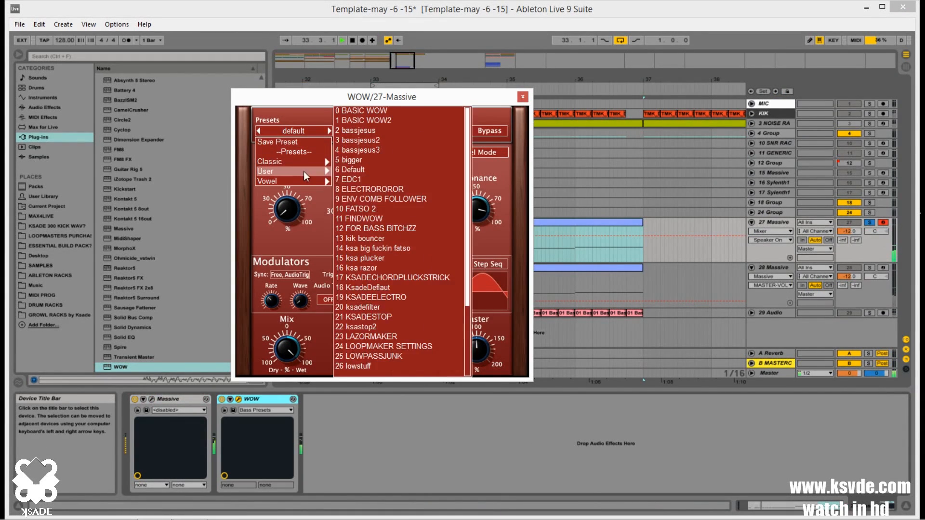
scroll(370, 363, "down", 3)
left_click(369, 364)
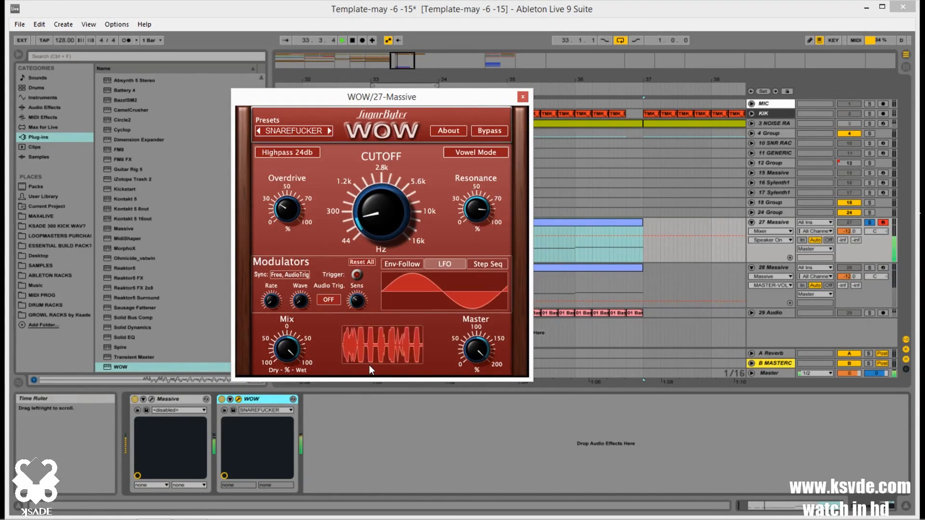
left_click(260, 133)
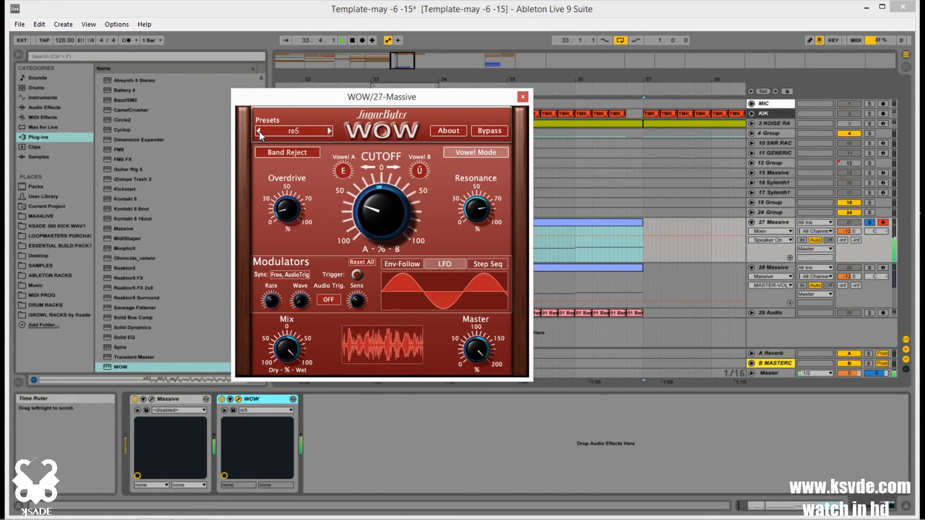
left_click(523, 98)
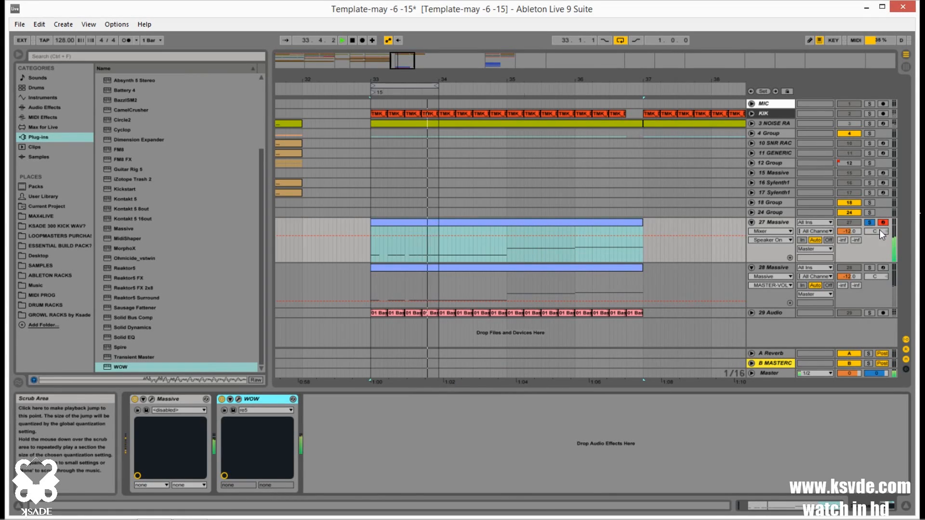
left_click(871, 224)
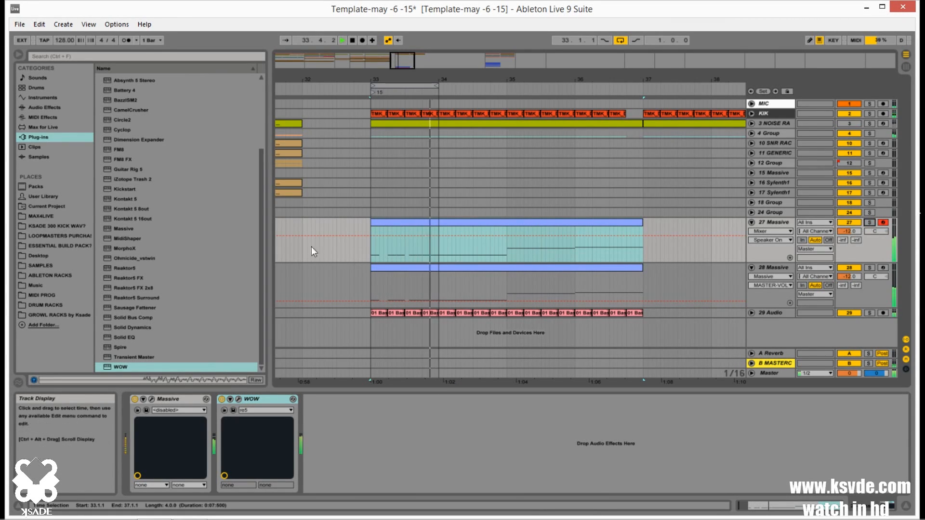
Step: Open the MIDI clip on Sylenth1 track 29 and select its D1 notes
left_click(289, 224)
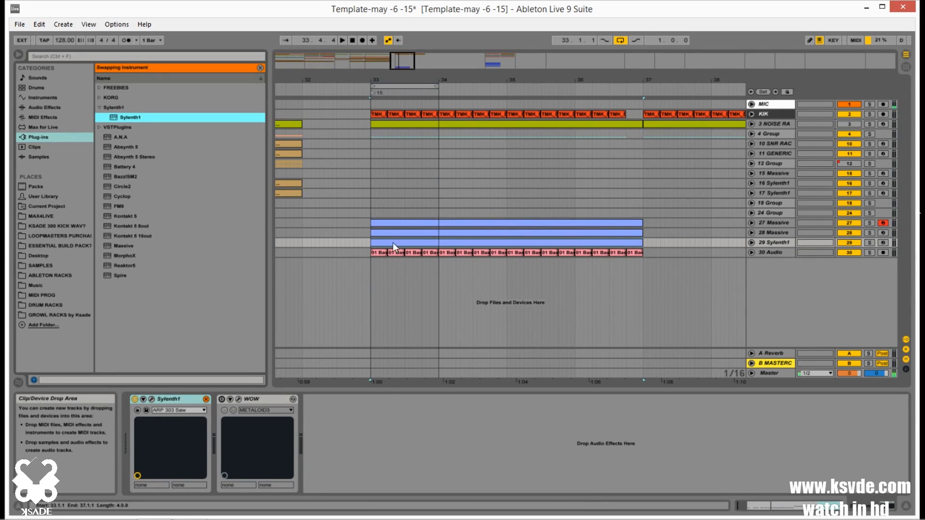
left_click(406, 245)
double_click(405, 244)
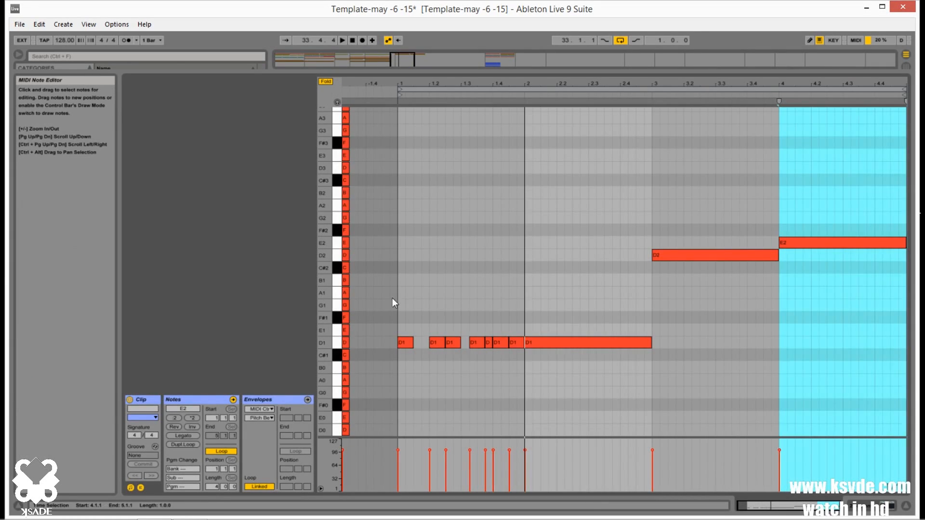
left_click_drag(392, 299, 684, 379)
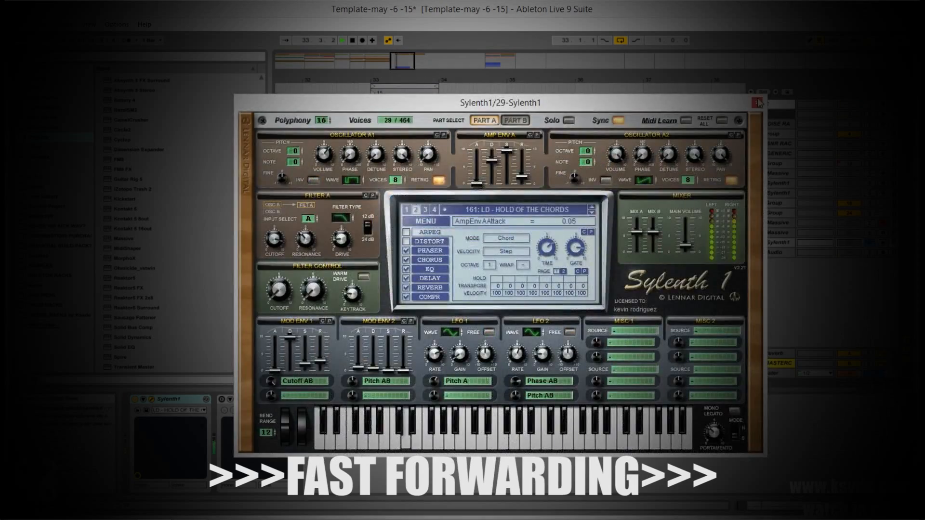
Step: Check the Sylenth1 and WOW plug-in windows on track 29 and close them
left_click(758, 102)
left_click(238, 399)
left_click(151, 400)
left_click(782, 89)
Step: Select the two Massive tracks and the Sylenth1 track together and group them
left_click_drag(389, 265, 506, 265)
left_click(777, 223, "shift")
key("ctrl+g")
Step: Duplicate the Sylenth1 track 30 with its clip inside the new group
left_click(402, 262)
left_click(777, 315)
key("ctrl+d")
Step: Load the SYN: Screech preset in Sylenth1 on track 31, close its window and unsolo the track
left_click(151, 399)
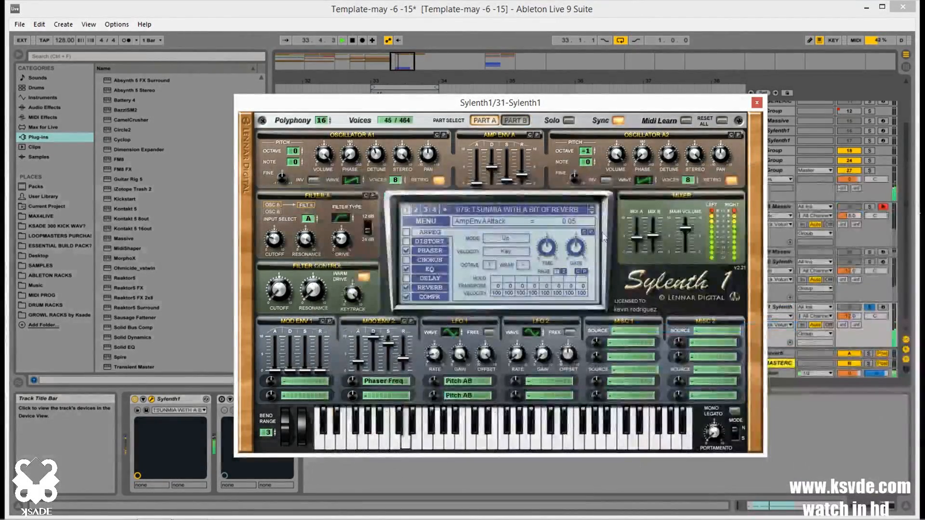
left_click(592, 207)
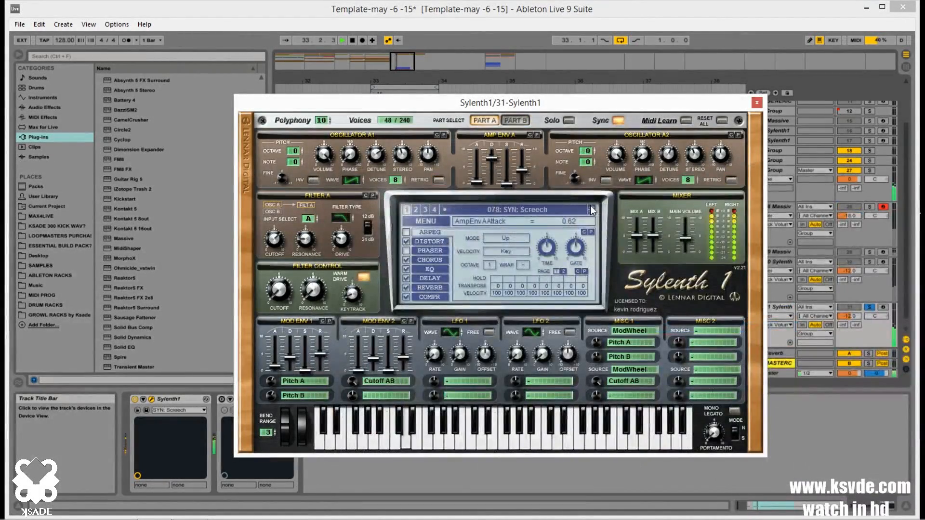
left_click(757, 103)
left_click(870, 307)
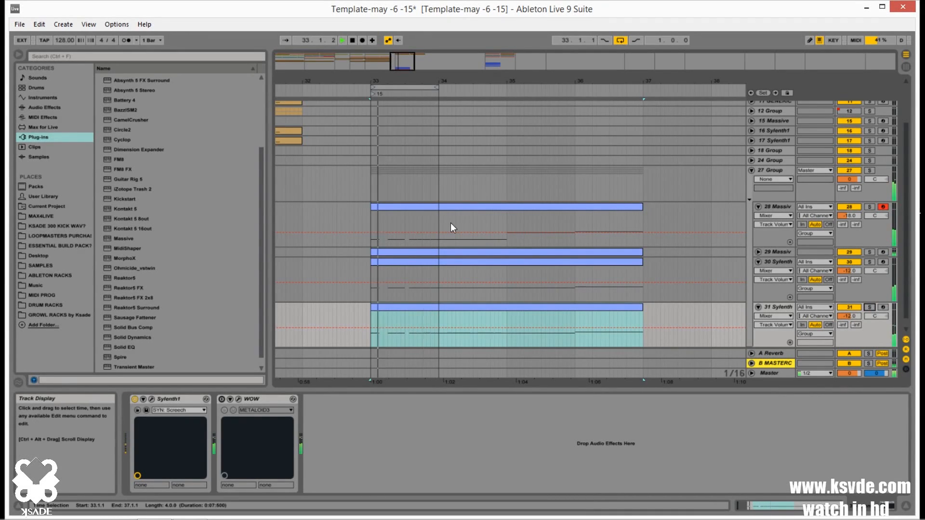
Step: Activate track 3 NOISE RA and play the arrangement from just before bar 33
left_click(286, 226)
key("space")
left_click_drag(408, 65, 409, 42)
scroll(845, 167, "up", 3)
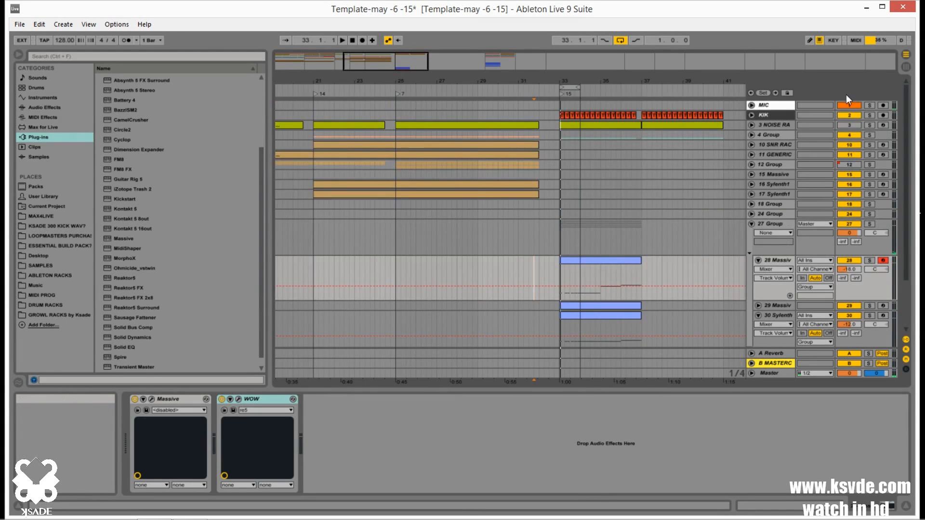
left_click(849, 124)
key("space")
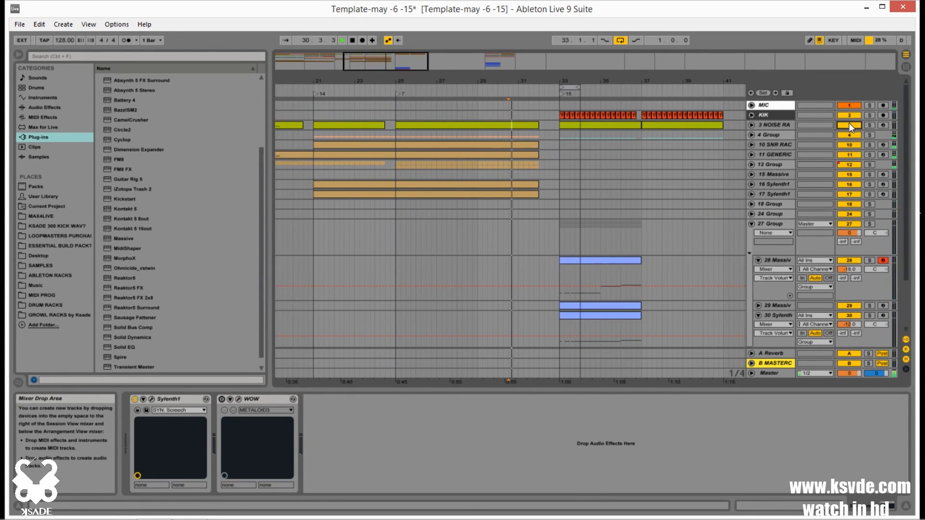
Step: Expand group 4 to check the RIDES clips around bar 33, and collapse the group again
left_click(751, 134)
left_click_drag(552, 282, 603, 278)
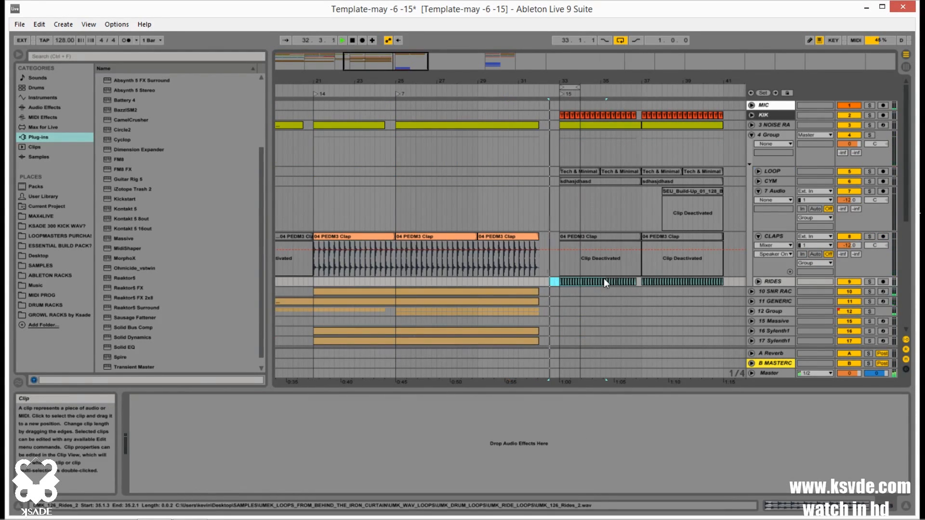
left_click(752, 135)
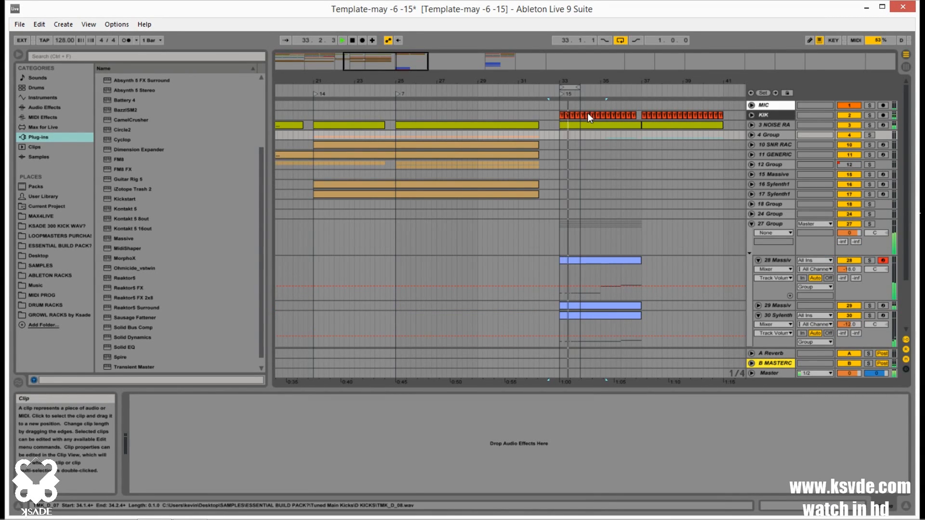
Step: Select bar 33 across tracks 28 to 31, stop playback and duplicate that bar four times
left_click(581, 267)
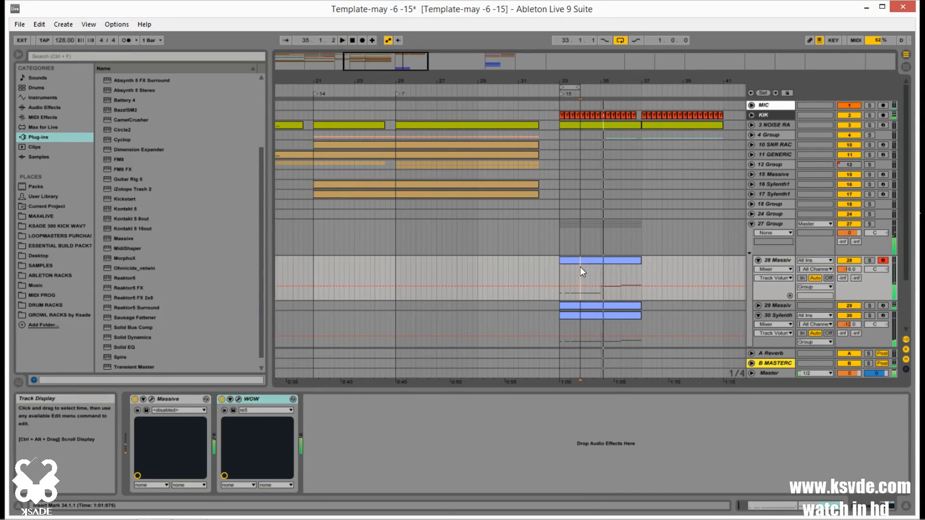
left_click_drag(580, 268, 571, 202)
scroll(604, 294, "down", 3)
key("space")
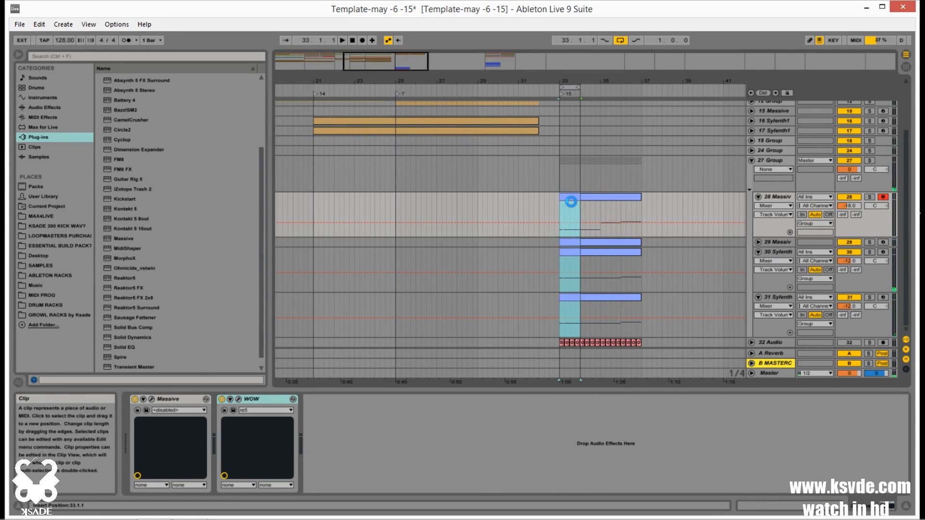
key("ctrl+d")
key("ctrl+d")
key("ctrl+d")
key("ctrl+d")
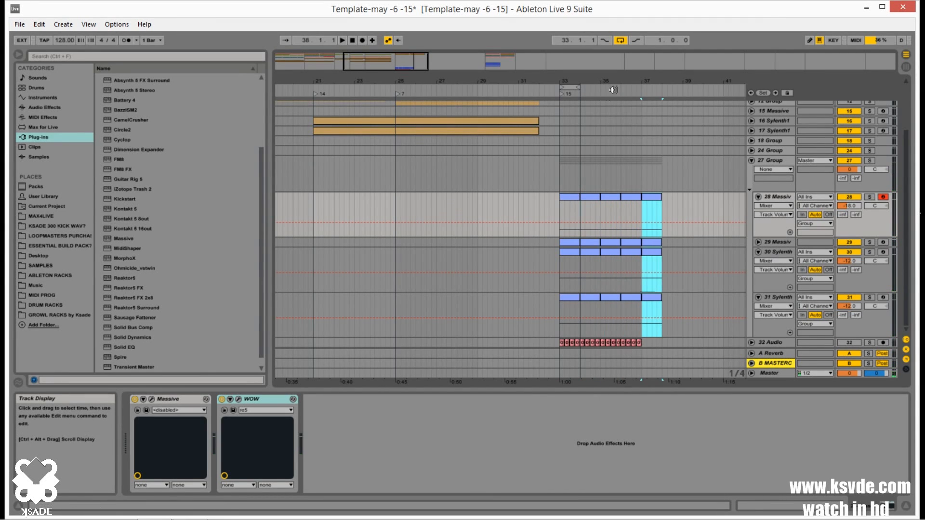
Step: Extend the loop to cover bars 33 to 37 and delete the extra clips at bar 37 on tracks 28 to 31
left_click(641, 87)
left_click(654, 198)
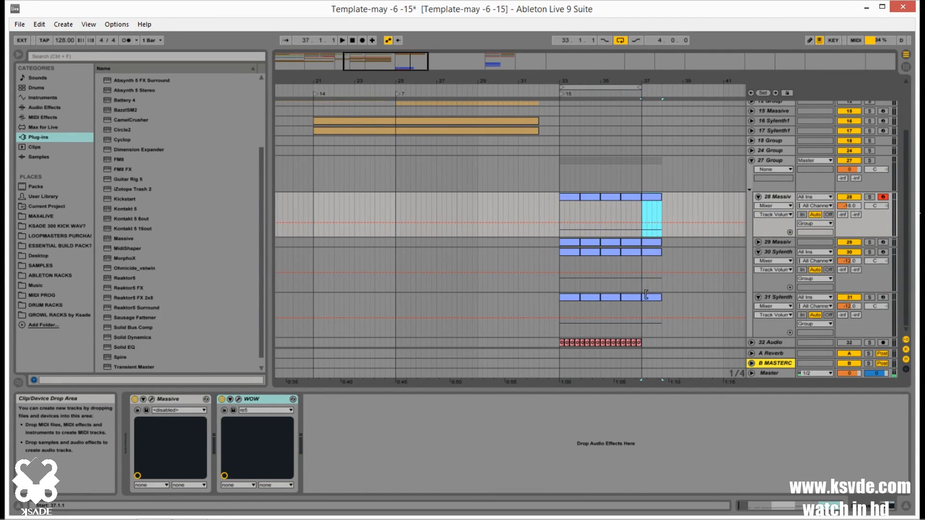
left_click(650, 298, "shift")
scroll(651, 293, "up", 4)
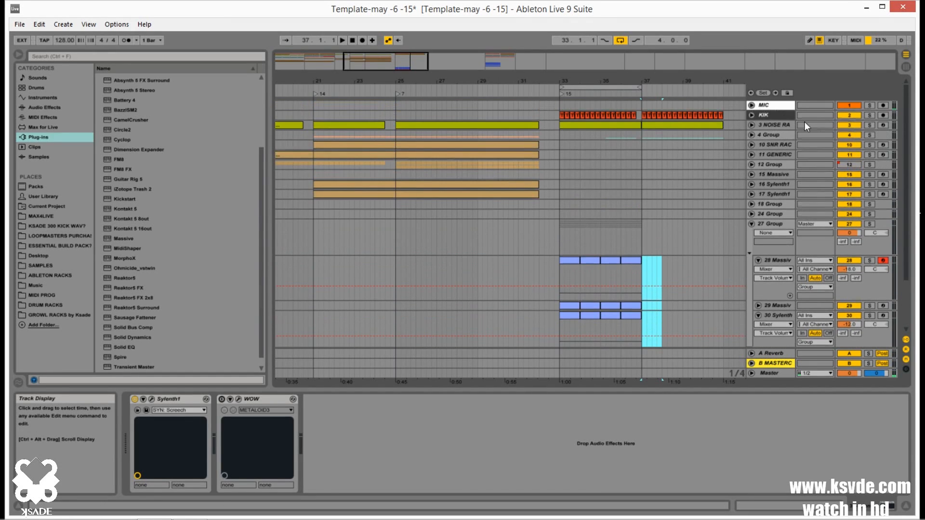
key("Delete")
Step: Play the arrangement from bar 30 through the new section, collapsing group 27 meanwhile, and stop playback
left_click(502, 213)
key("space")
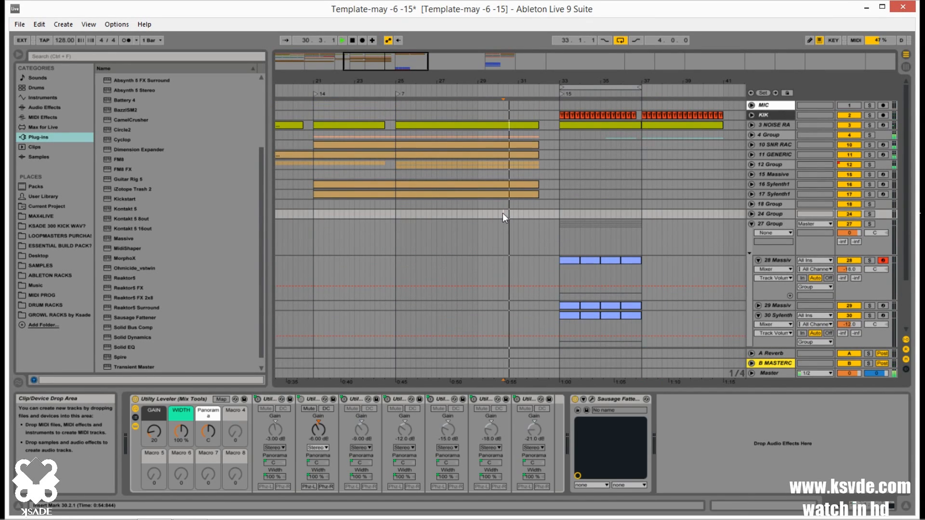
left_click(752, 225)
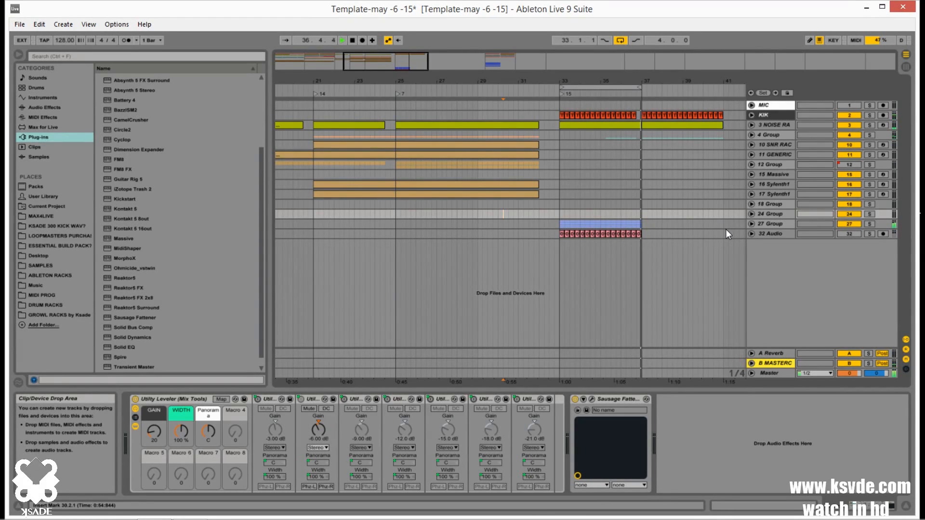
key("space")
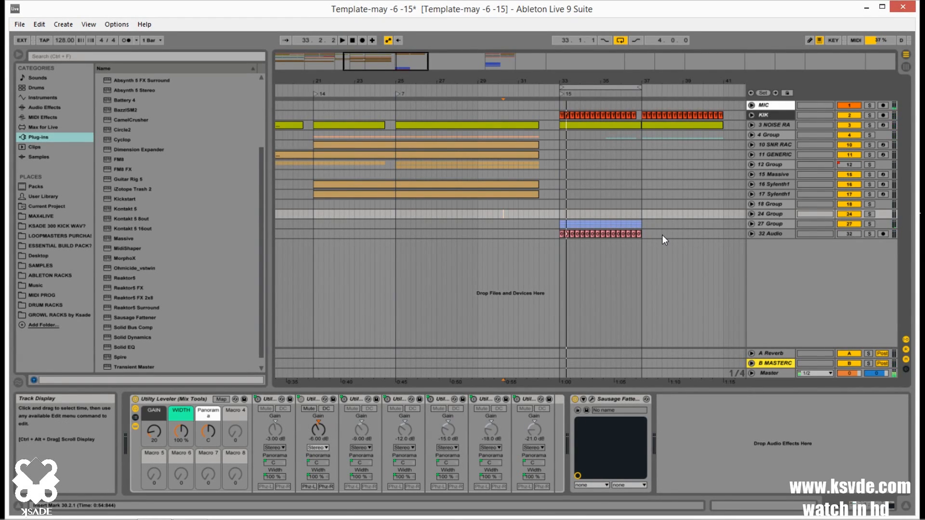